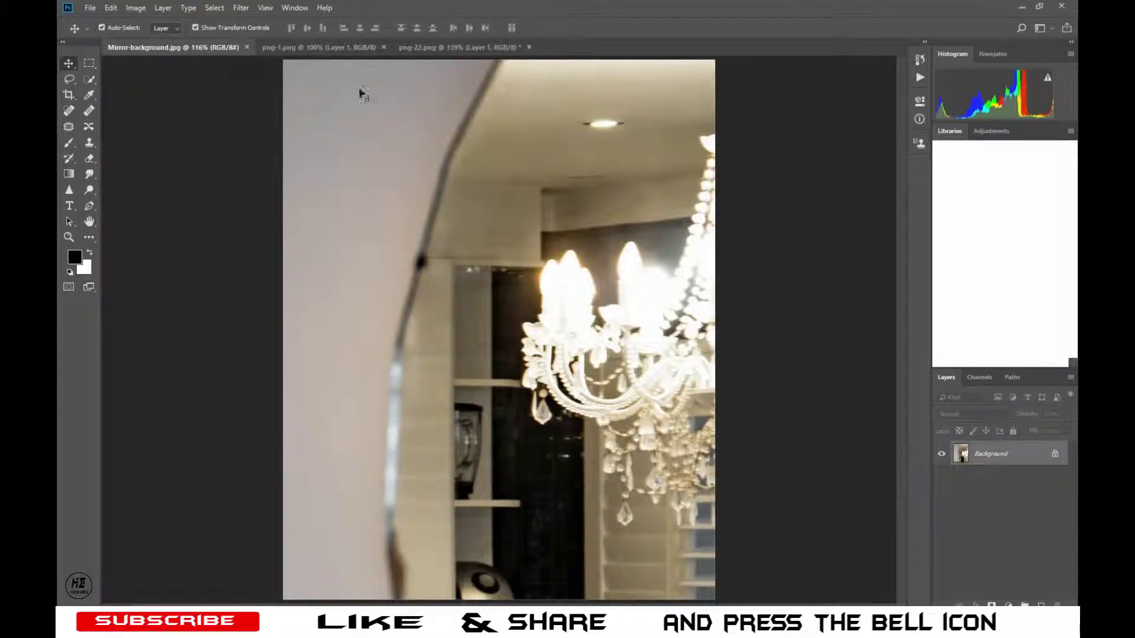
# Drag the front-facing man from png-1.png onto Mirror-background.jpg as Layer 1.
pyautogui.click(346, 50)
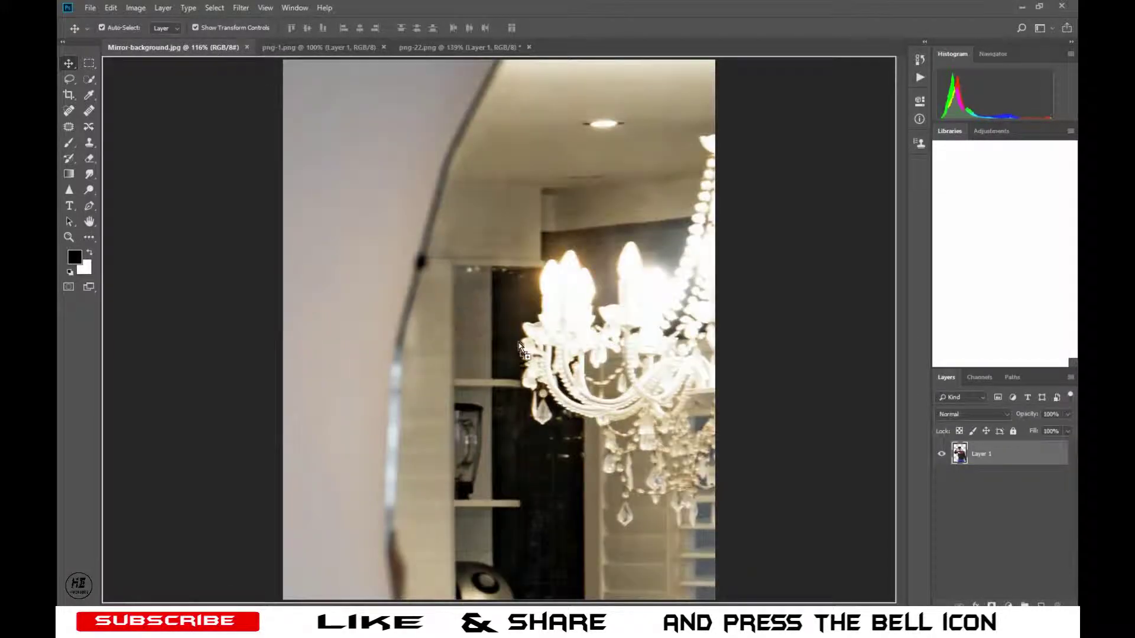
pyautogui.moveTo(214, 54)
pyautogui.mouseDown()
pyautogui.moveTo(520, 355)
pyautogui.moveTo(570, 371)
pyautogui.mouseUp()
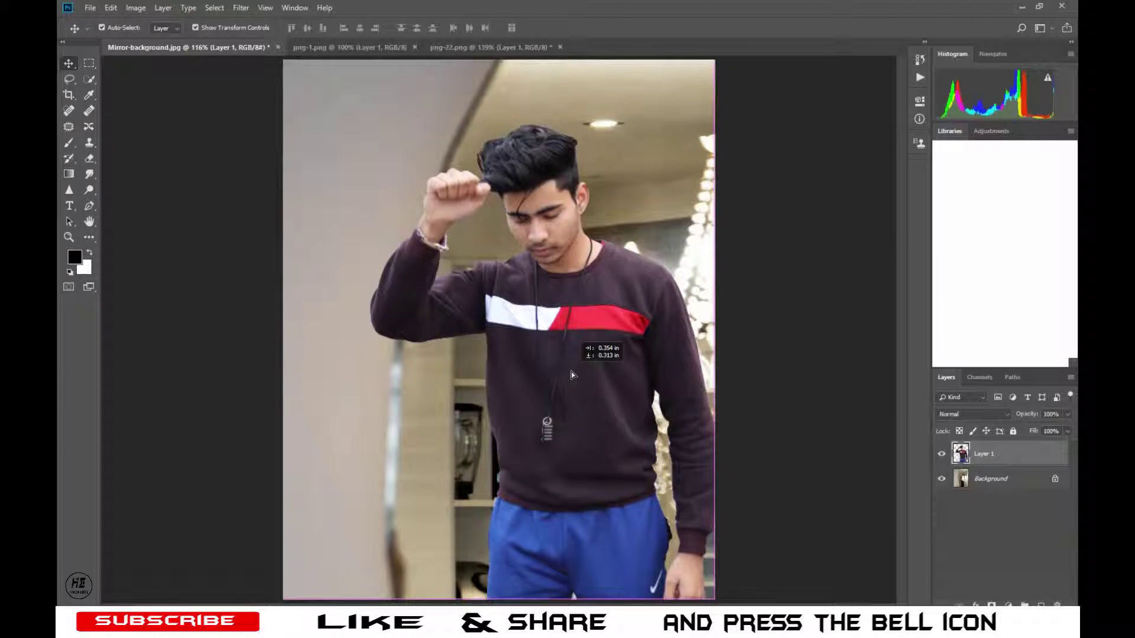
# Bring the side-view man from png-22.png in as Layer 2, shift both men, then lower the left one.
pyautogui.click(481, 51)
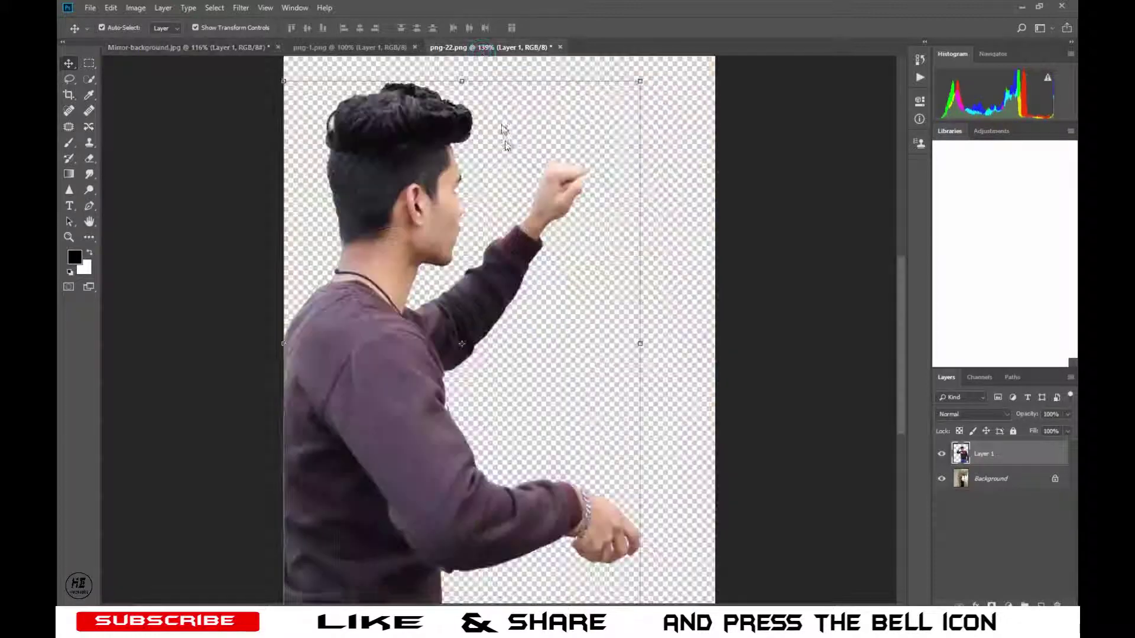
pyautogui.moveTo(415, 372)
pyautogui.mouseDown()
pyautogui.moveTo(203, 51)
pyautogui.moveTo(424, 300)
pyautogui.mouseUp()
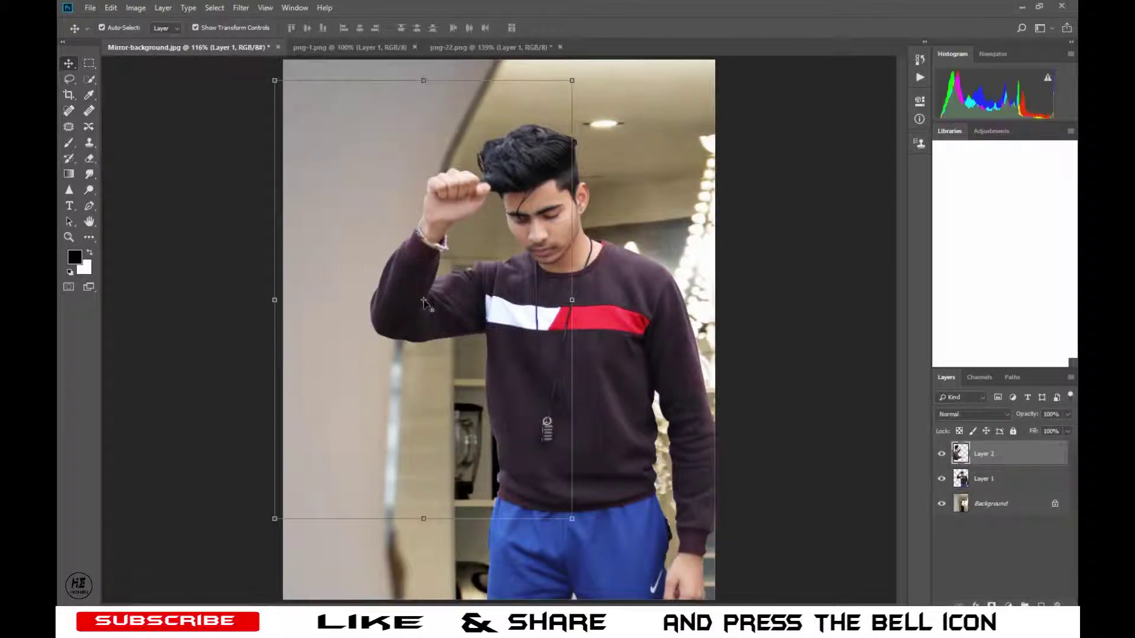
pyautogui.keyDown('shift'); pyautogui.click(439, 389); pyautogui.keyUp('shift')
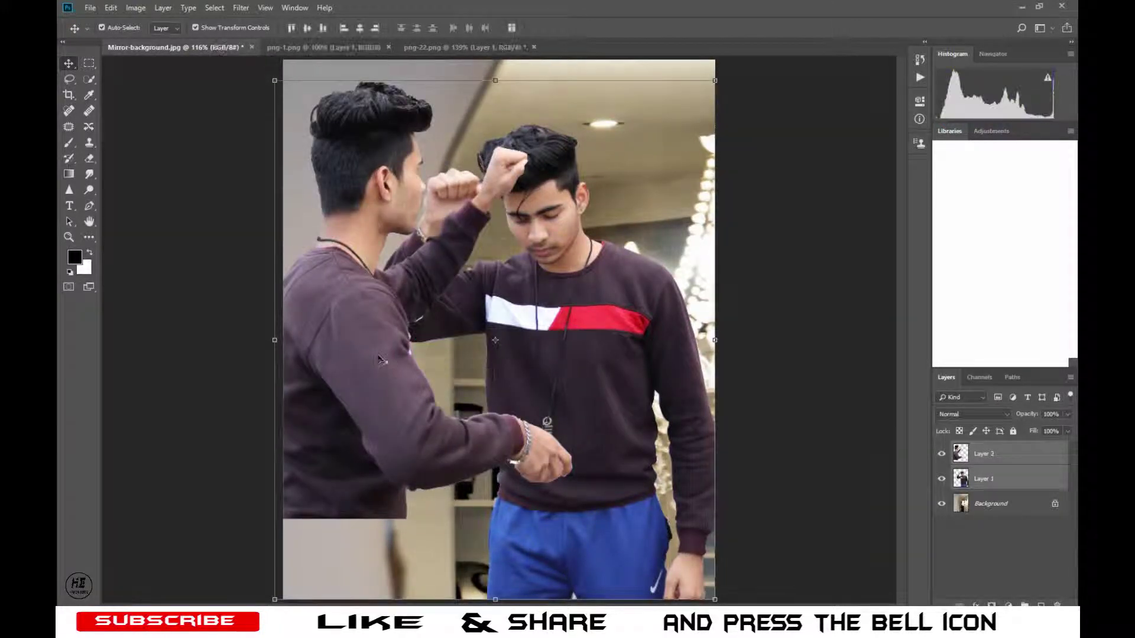
pyautogui.moveTo(377, 351)
pyautogui.mouseDown()
pyautogui.moveTo(403, 383)
pyautogui.moveTo(391, 363)
pyautogui.mouseUp()
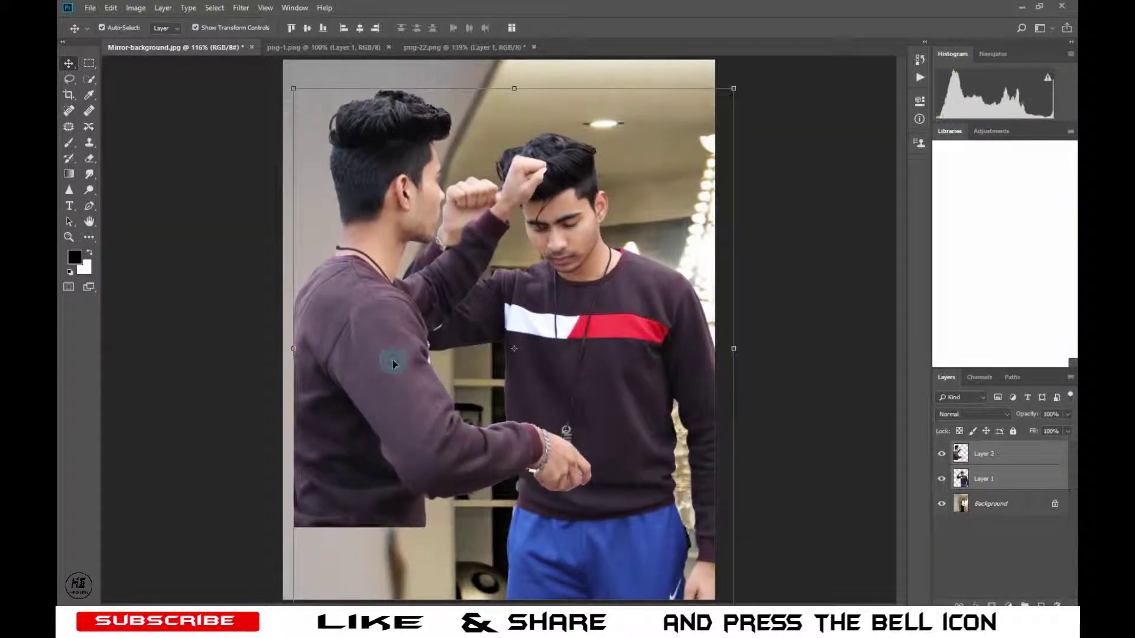
pyautogui.click(1019, 530)
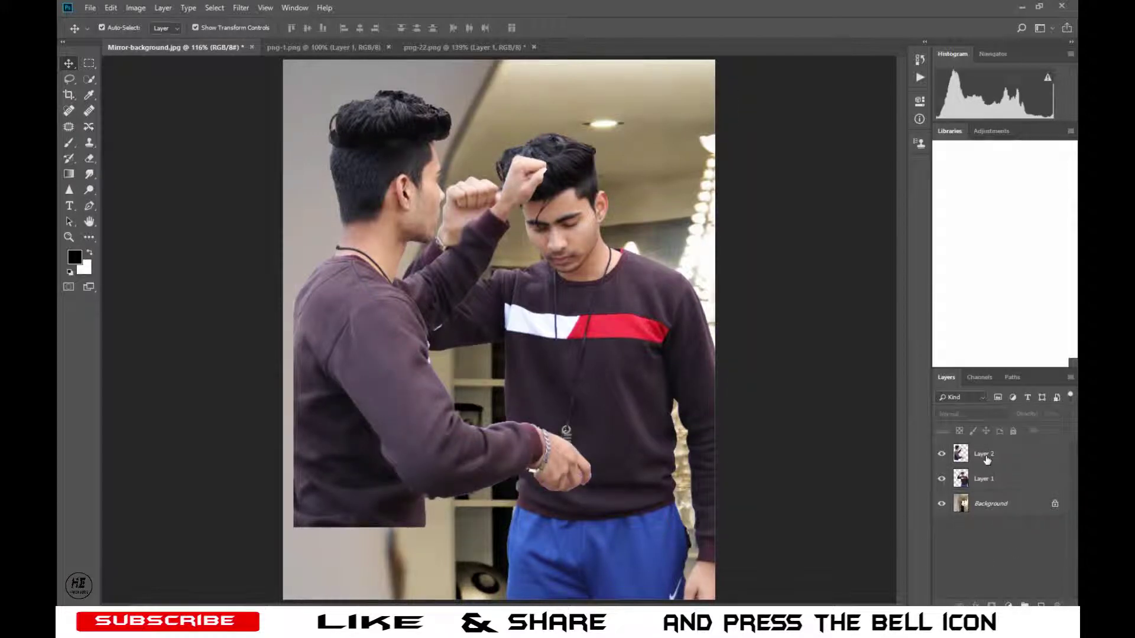
pyautogui.moveTo(365, 340); pyautogui.dragTo(354, 413)
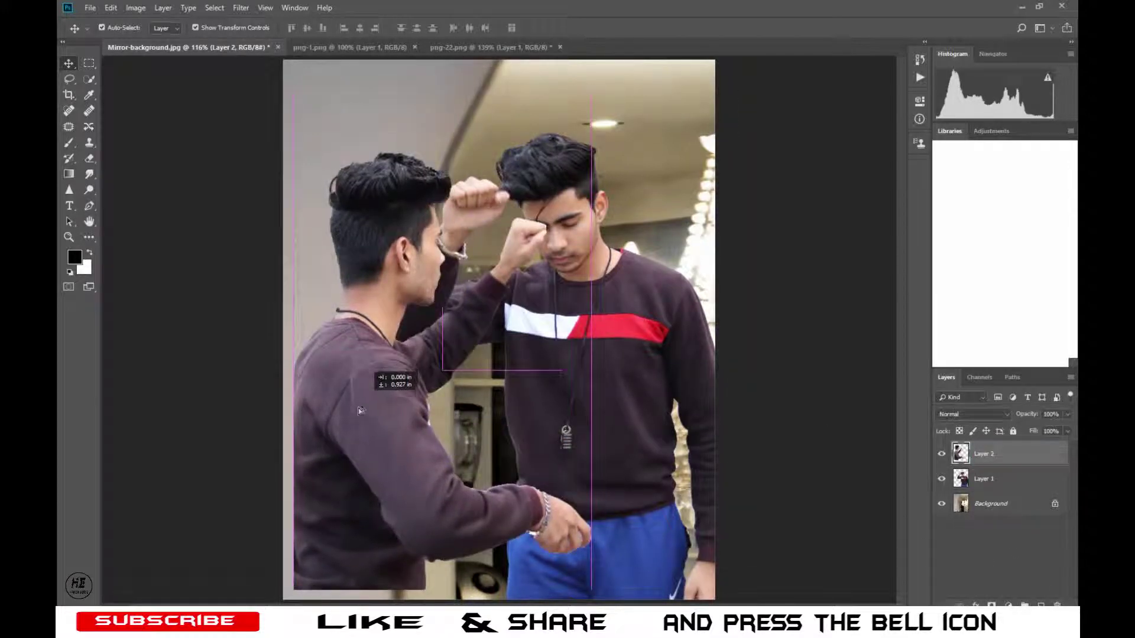
# Proportionally scale the right man (Layer 1) down to about 83% and reposition him.
pyautogui.click(641, 356)
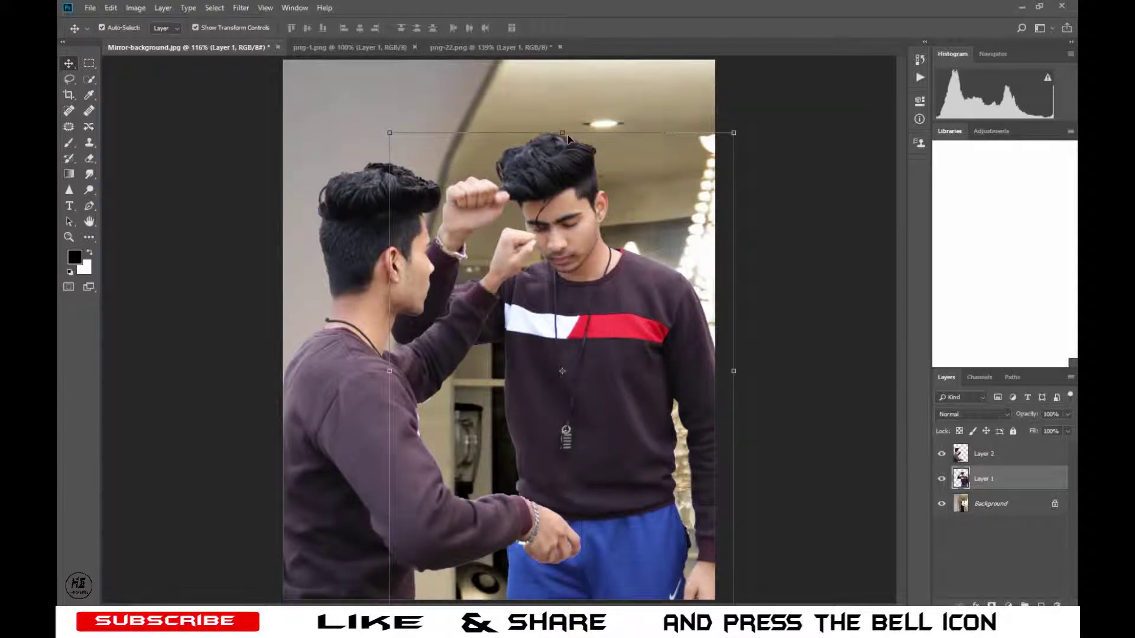
pyautogui.hotkey('ctrl', 't')
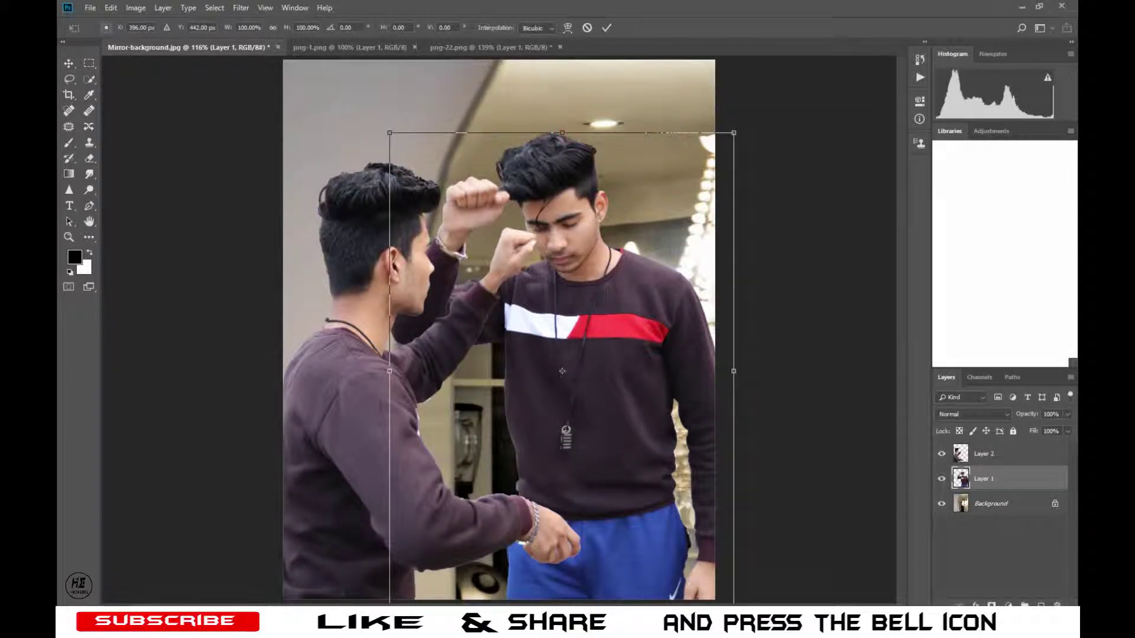
pyautogui.click(272, 28)
pyautogui.write('90')
pyautogui.press('Tab')
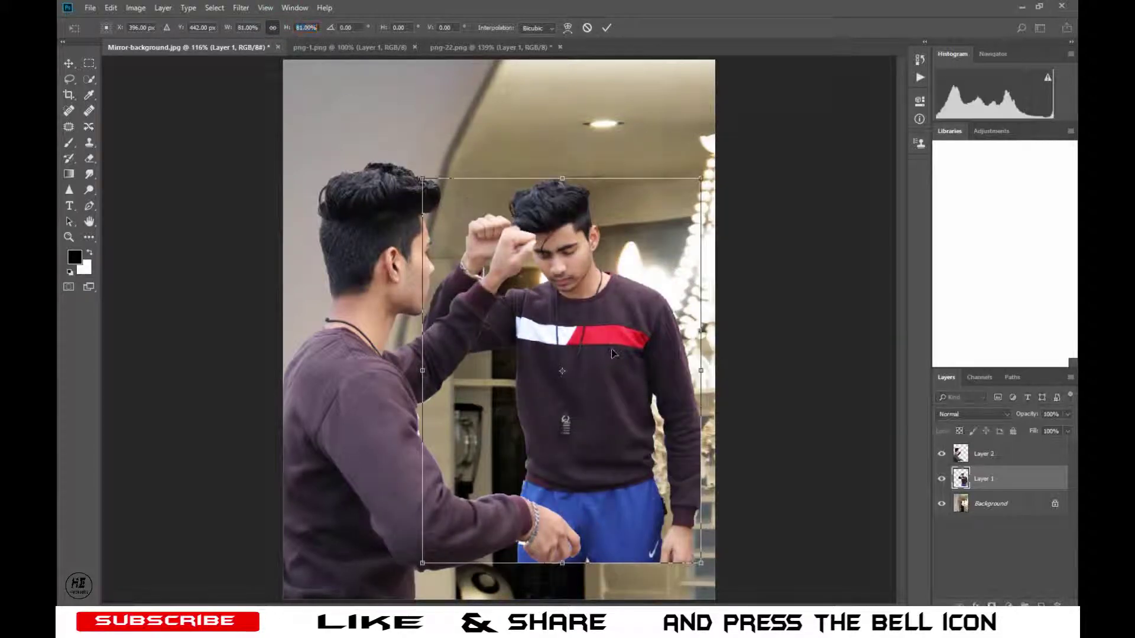
pyautogui.moveTo(612, 350)
pyautogui.mouseDown()
pyautogui.moveTo(648, 374)
pyautogui.moveTo(648, 388)
pyautogui.mouseUp()
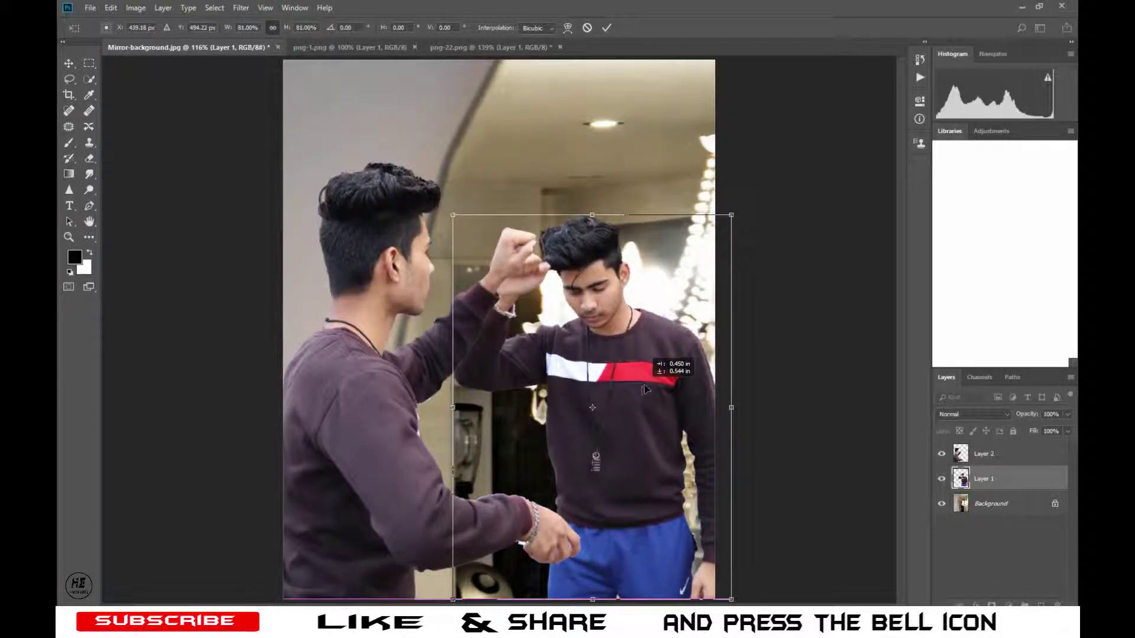
pyautogui.moveTo(289, 33); pyautogui.dragTo(294, 33)
pyautogui.moveTo(620, 384); pyautogui.dragTo(607, 379)
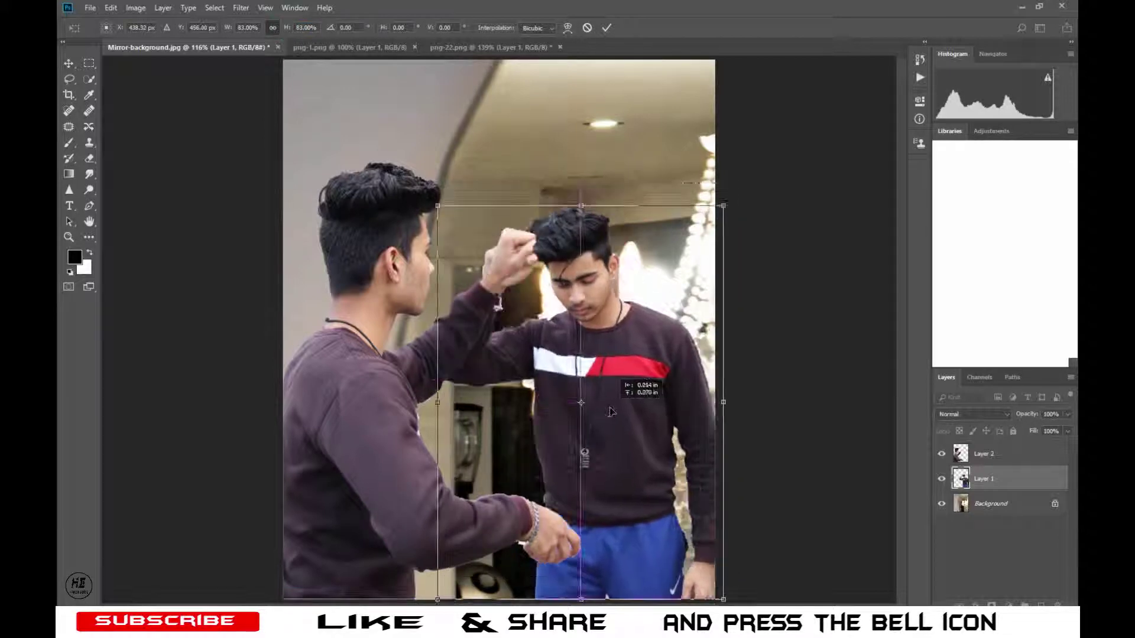
pyautogui.press('Return')
# Proportionally scale the left man's layer to 96%.
pyautogui.hotkey('alt', ']')
pyautogui.hotkey('ctrl', 't')
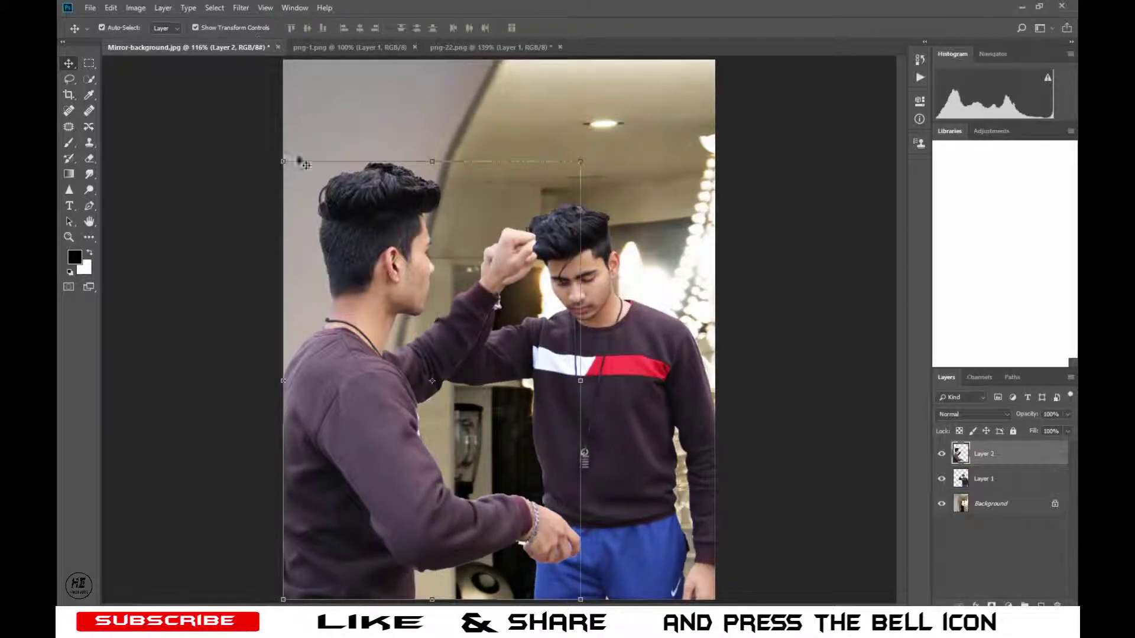
pyautogui.click(272, 28)
pyautogui.moveTo(580, 162); pyautogui.dragTo(568, 178)
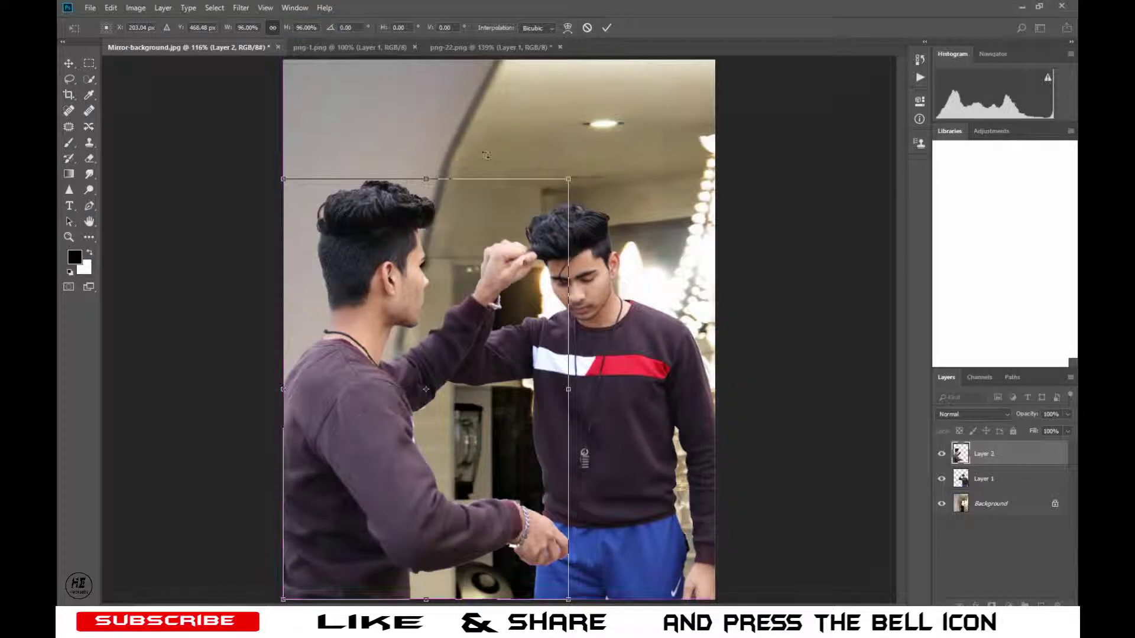
pyautogui.press('Return')
# Rescale the right man to 97%, then drag glass-png in from the image folder.
pyautogui.hotkey('alt', '[')
pyautogui.hotkey('ctrl', 't')
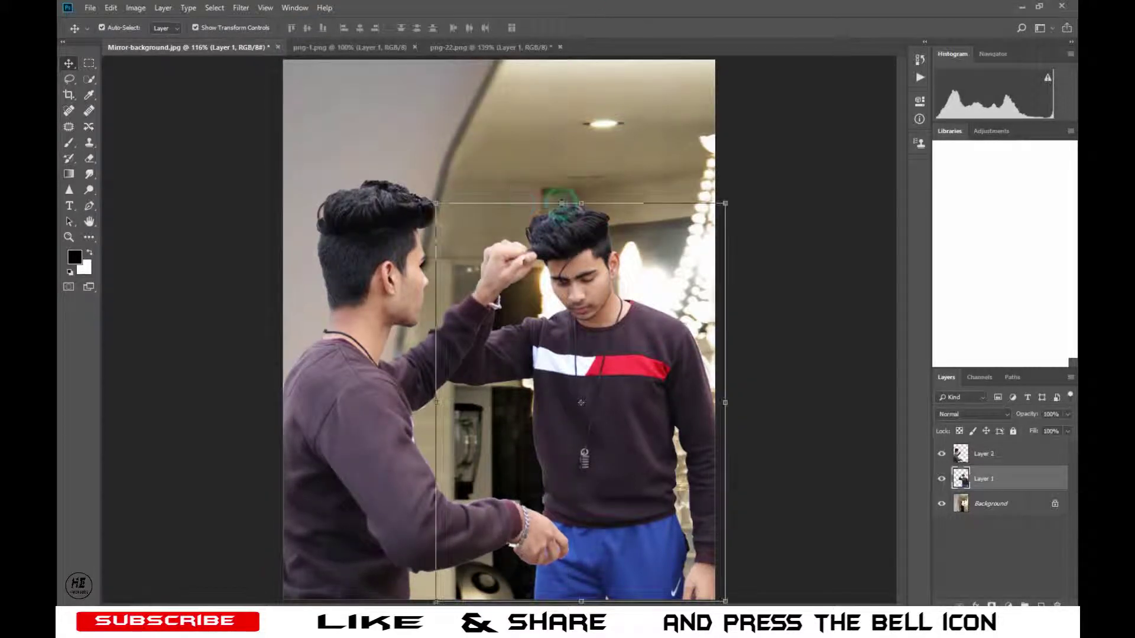
pyautogui.click(272, 28)
pyautogui.moveTo(435, 203); pyautogui.dragTo(446, 218)
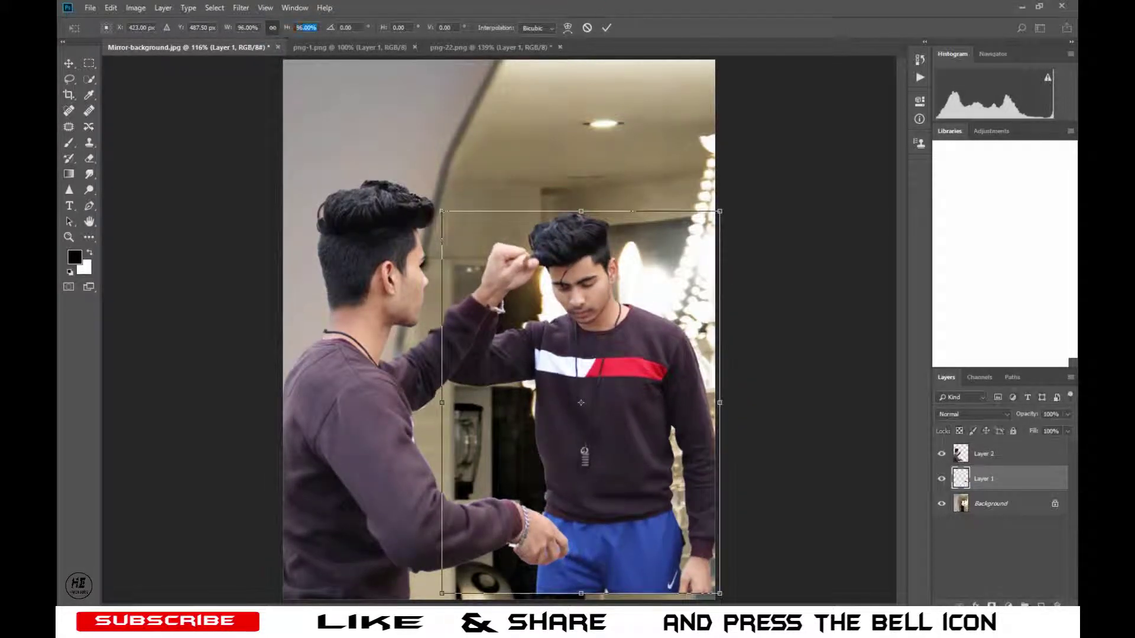
pyautogui.moveTo(585, 437); pyautogui.dragTo(588, 442)
pyautogui.moveTo(286, 28); pyautogui.dragTo(291, 28)
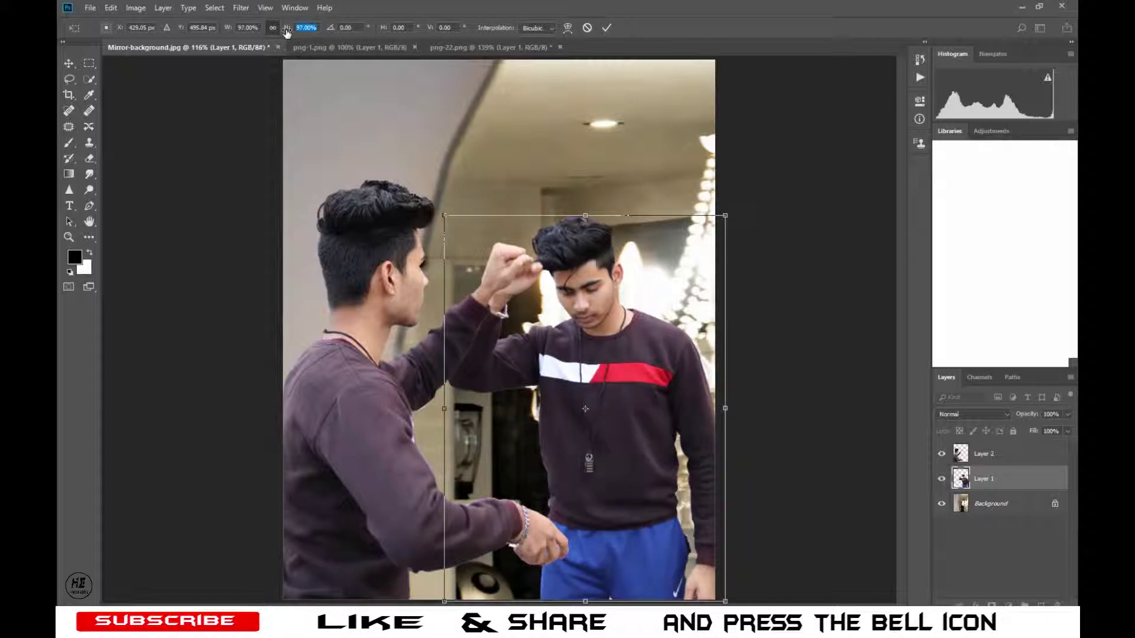
pyautogui.click(606, 28)
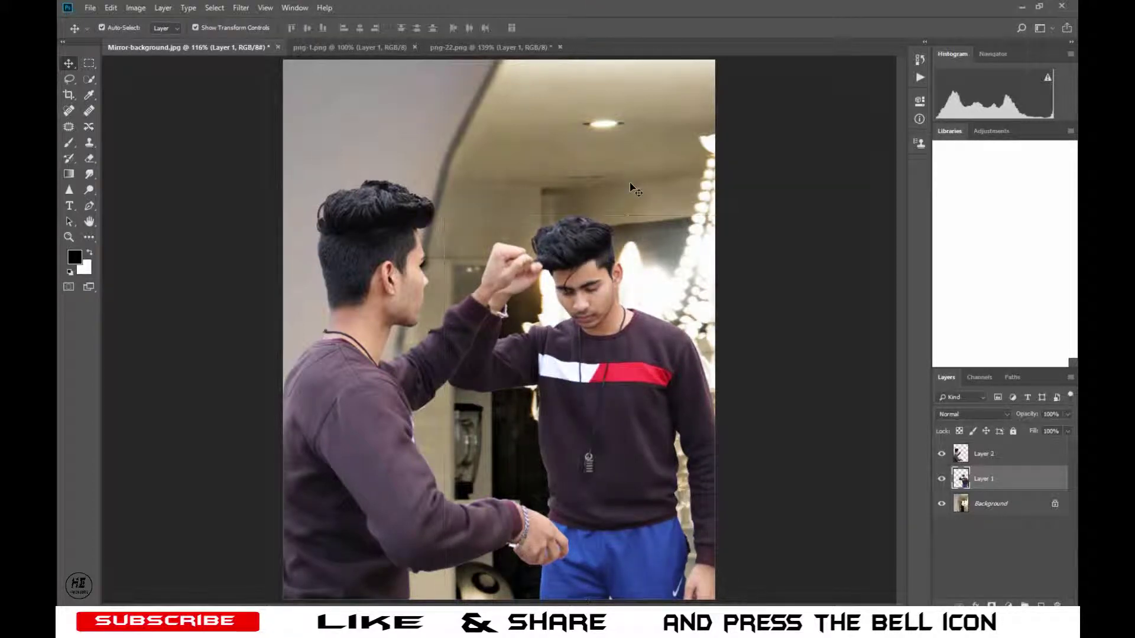
pyautogui.click(631, 188)
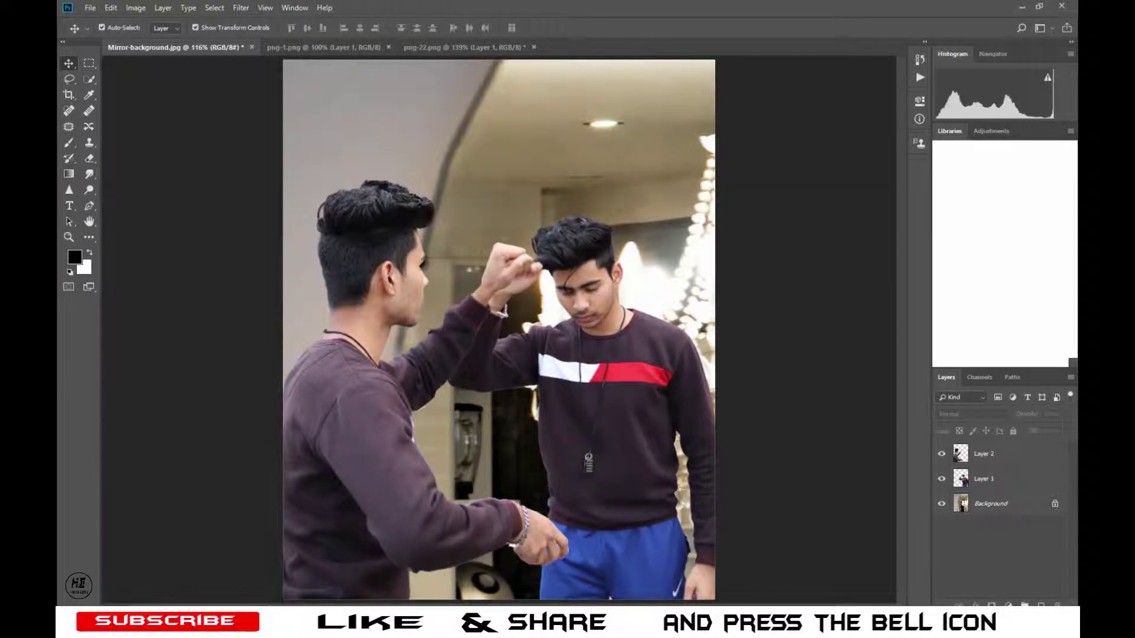
pyautogui.click(160, 562)
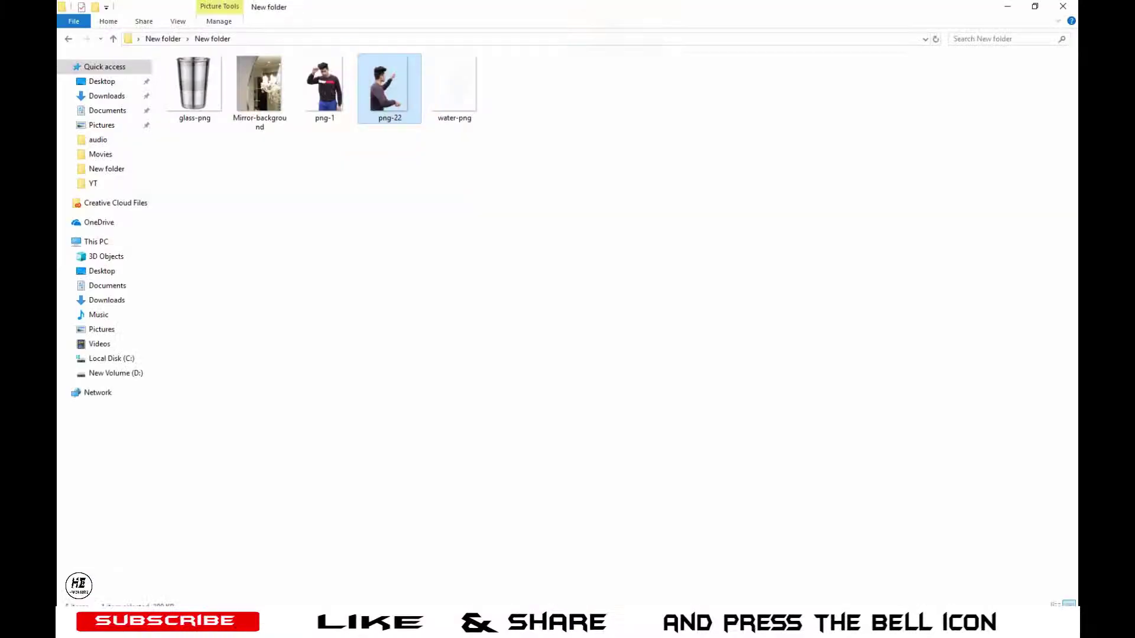
pyautogui.moveTo(195, 89)
pyautogui.mouseDown()
pyautogui.moveTo(287, 590)
pyautogui.moveTo(479, 409)
pyautogui.moveTo(479, 388)
pyautogui.mouseUp()
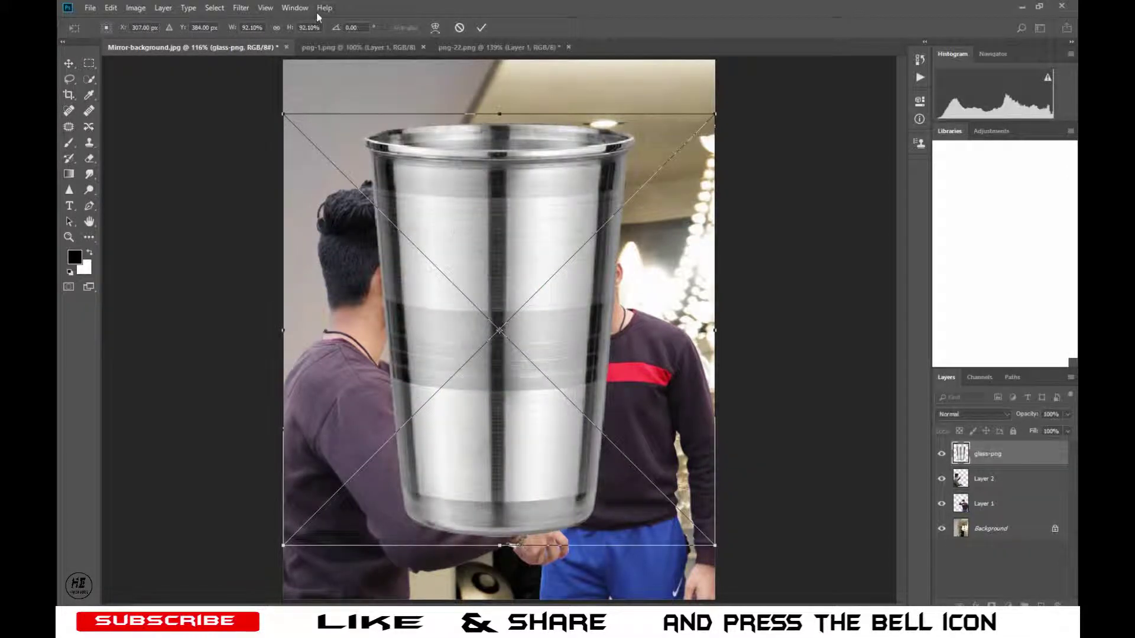
# Shrink the glass, tilt it about 33° at 36% opacity, and fit it into the left man's lower hand.
pyautogui.moveTo(290, 27); pyautogui.dragTo(240, 29)
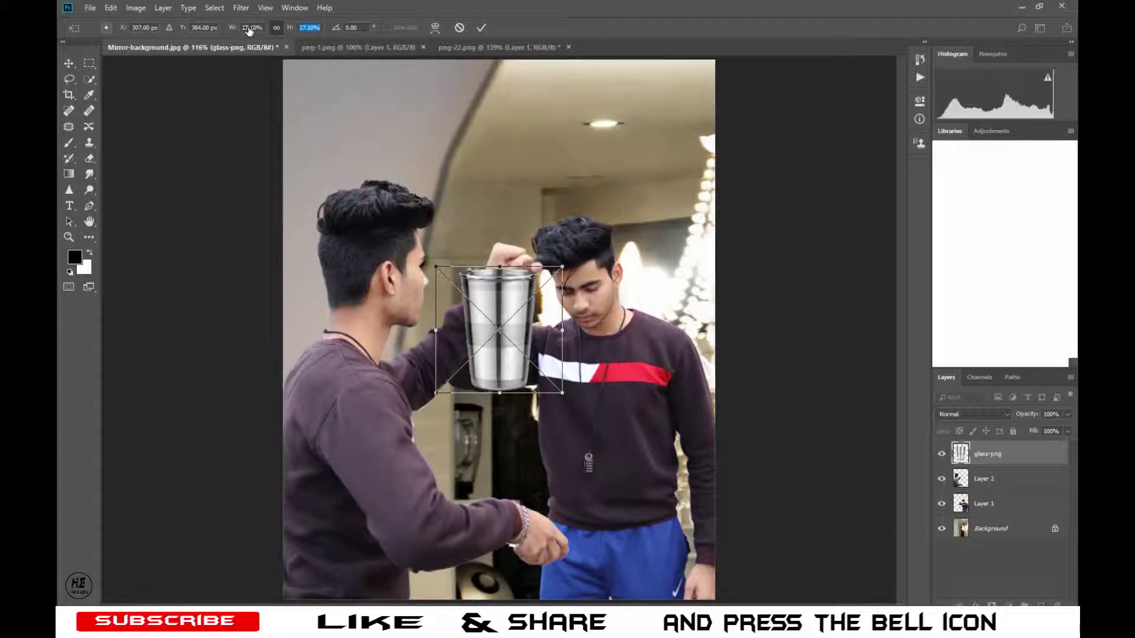
pyautogui.moveTo(503, 305)
pyautogui.mouseDown()
pyautogui.moveTo(558, 520)
pyautogui.moveTo(609, 568)
pyautogui.mouseUp()
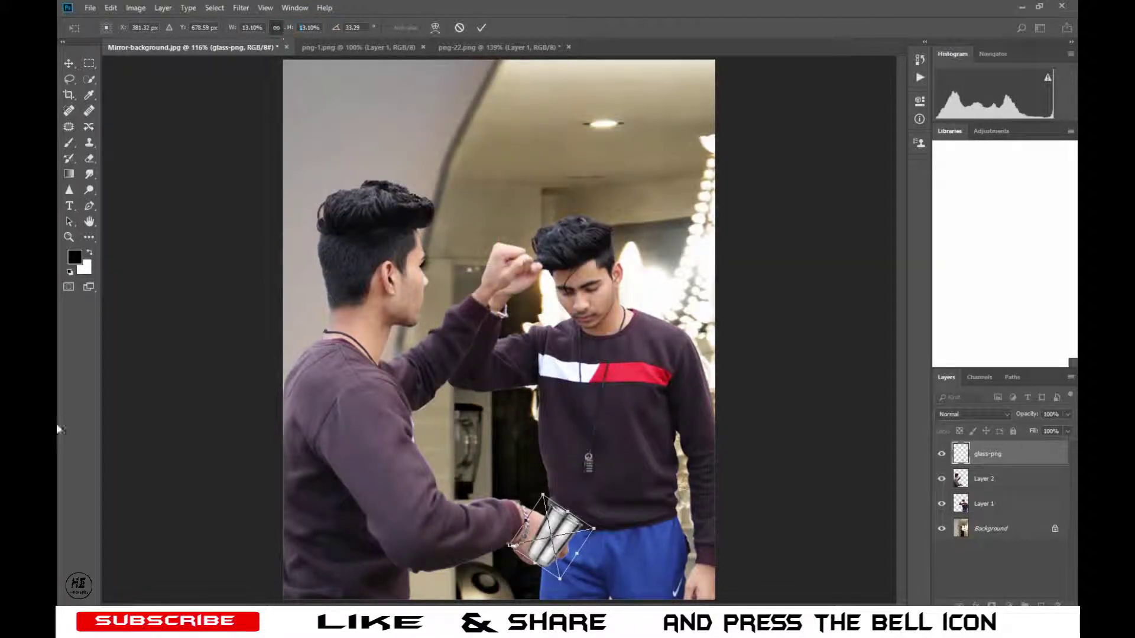
pyautogui.moveTo(1067, 414); pyautogui.dragTo(1036, 431)
pyautogui.moveTo(563, 526); pyautogui.dragTo(566, 529)
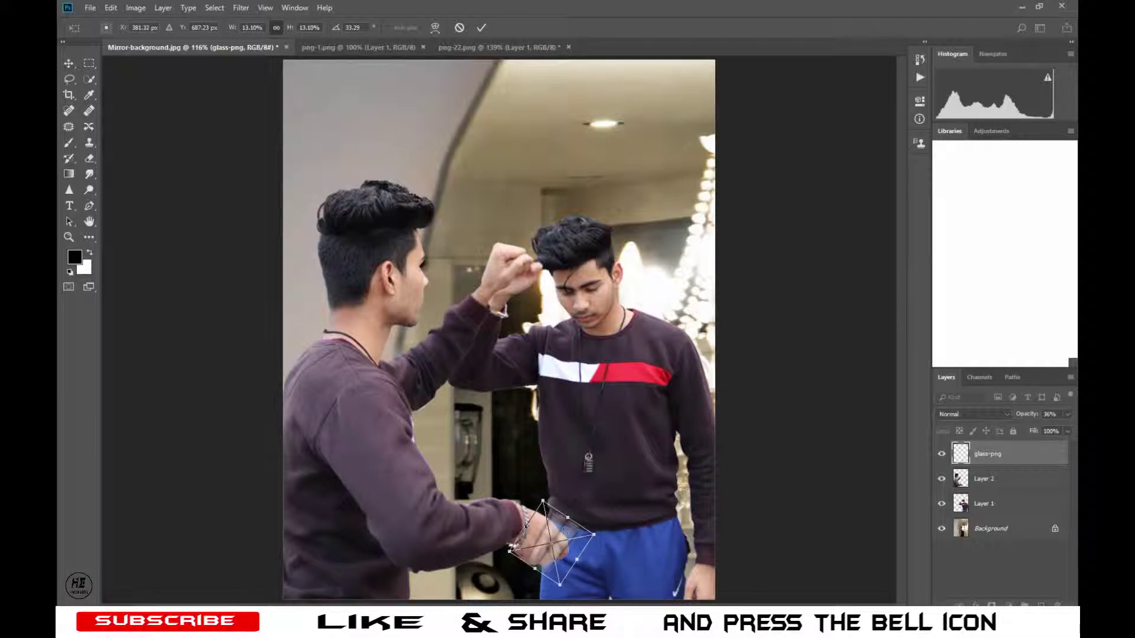
pyautogui.press('Return')
# Add a layer mask to glass-png, mask the glass off the fingers, and restore 100% opacity.
pyautogui.click(991, 605)
pyautogui.press('z')
pyautogui.click(573, 535)
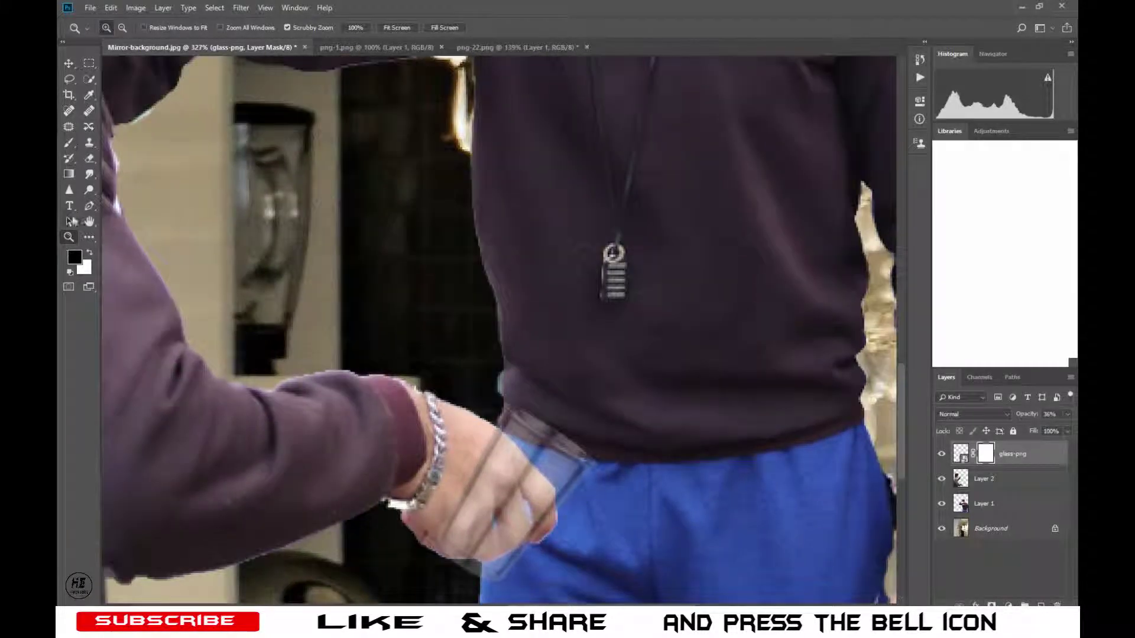
pyautogui.press('b')
pyautogui.moveTo(530, 501); pyautogui.dragTo(482, 464)
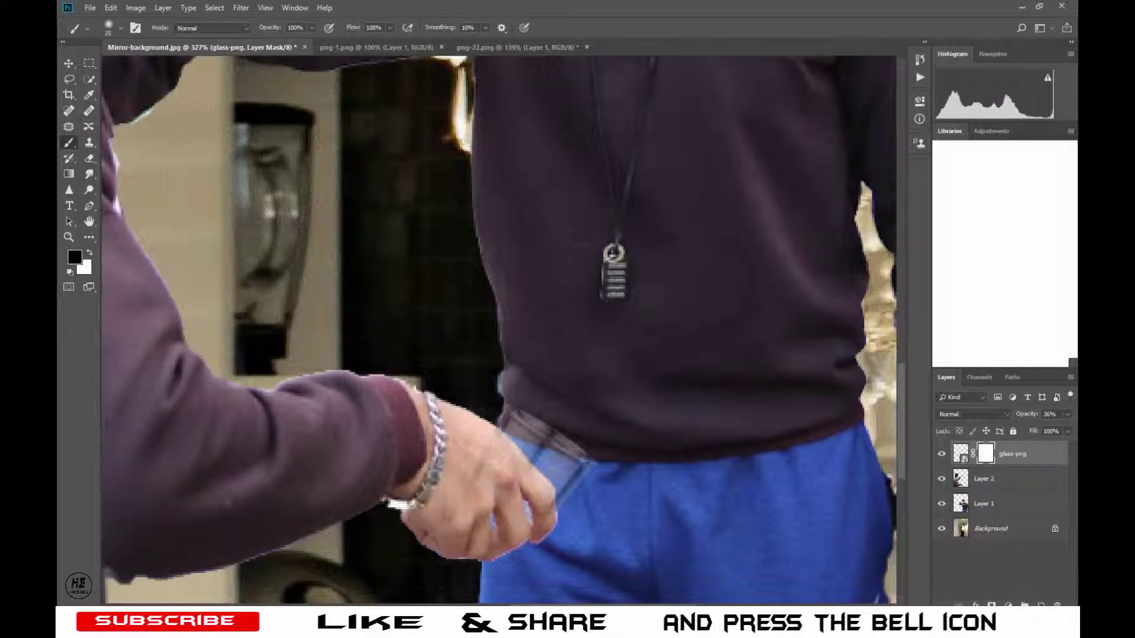
pyautogui.press('z')
pyautogui.hotkey('ctrl', '0')
pyautogui.moveTo(1068, 413); pyautogui.dragTo(1070, 428)
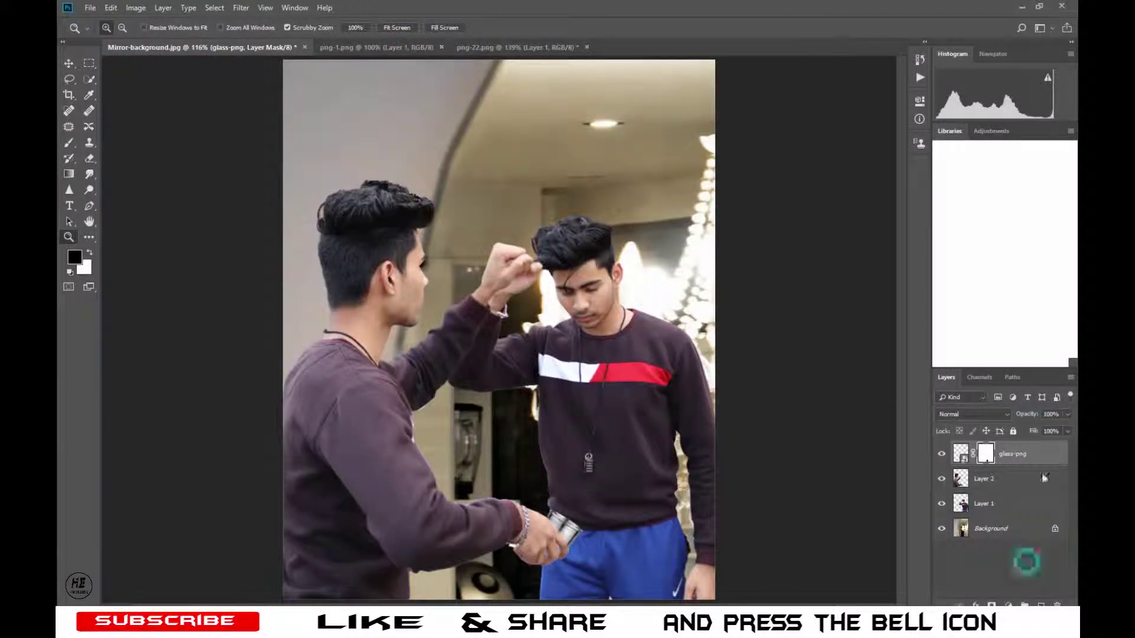
pyautogui.click(1023, 559)
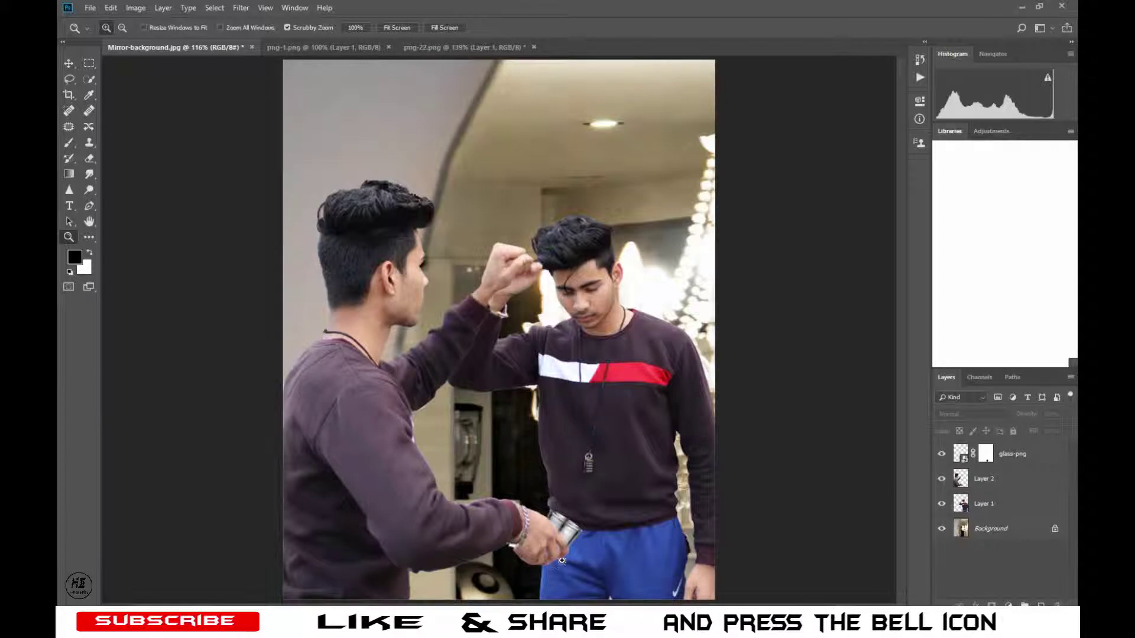
# Zoom into the hand and paint the mask so the steel glass shows between the fingers.
pyautogui.moveTo(555, 564)
pyautogui.mouseDown()
pyautogui.moveTo(631, 543)
pyautogui.moveTo(617, 354)
pyautogui.moveTo(672, 329)
pyautogui.mouseUp()
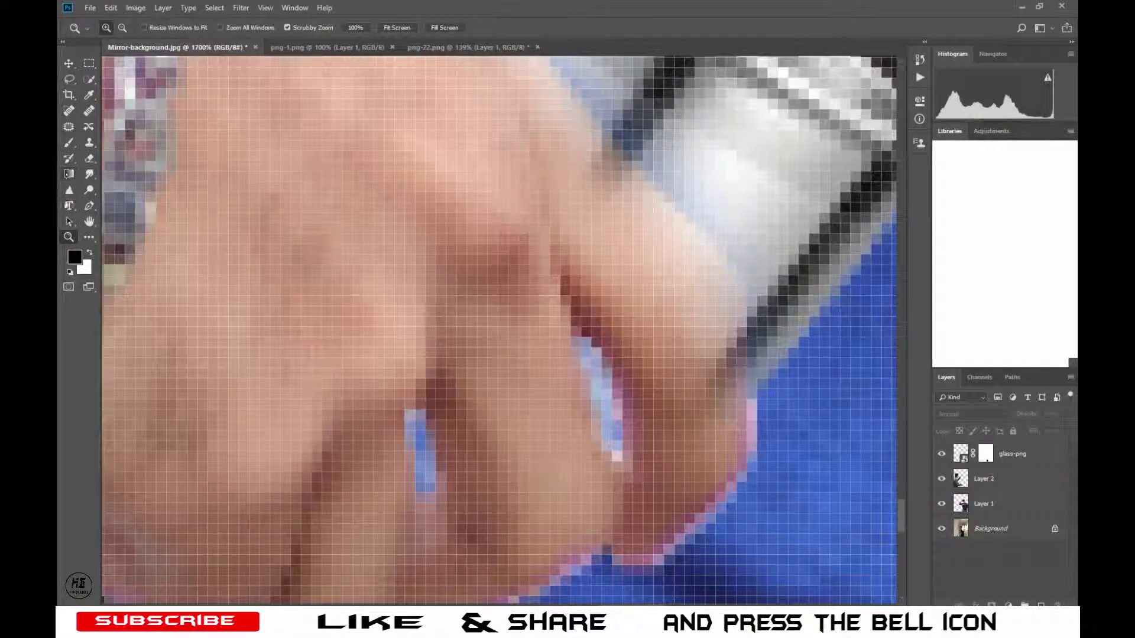
pyautogui.click(69, 142)
pyautogui.press('x')
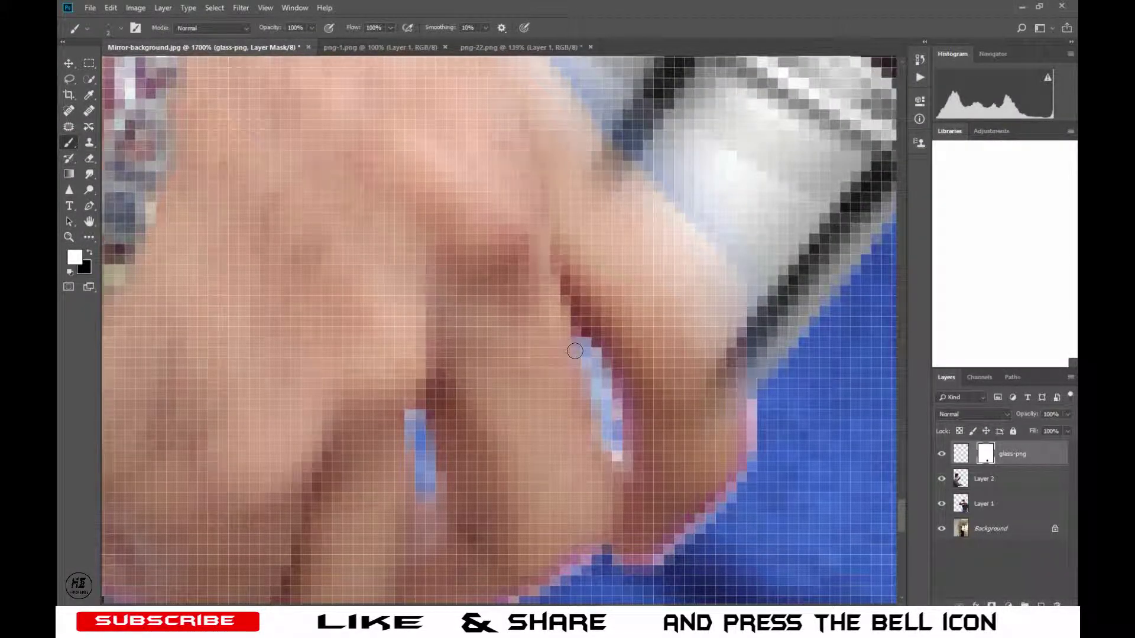
pyautogui.moveTo(574, 351); pyautogui.dragTo(617, 455)
pyautogui.moveTo(409, 421)
pyautogui.mouseDown()
pyautogui.moveTo(428, 476)
pyautogui.moveTo(420, 449)
pyautogui.mouseUp()
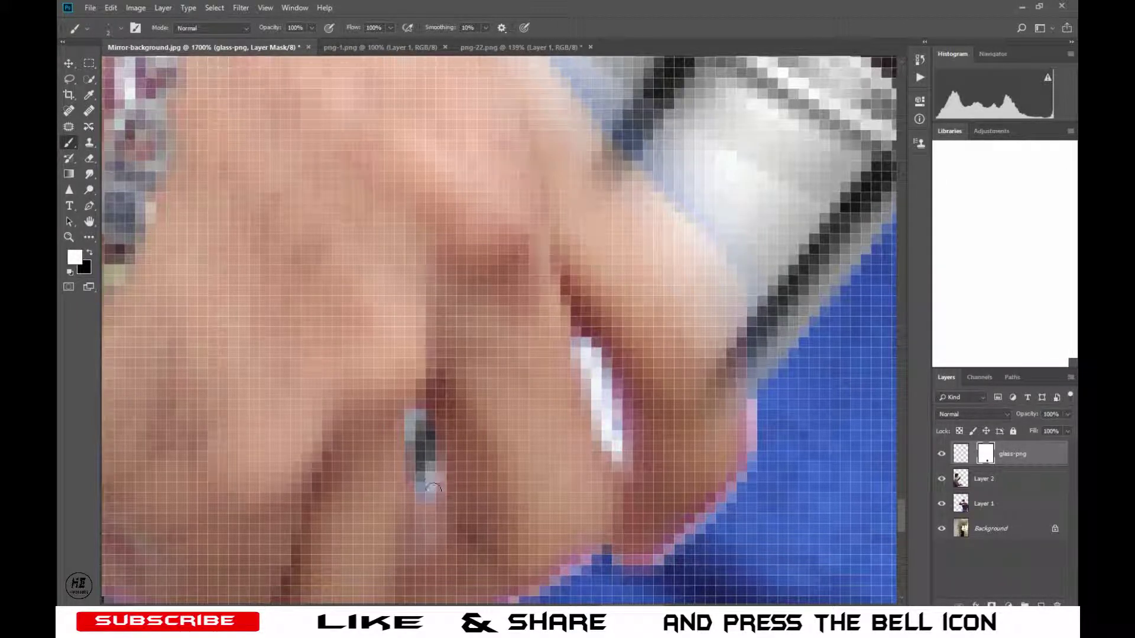
pyautogui.moveTo(430, 492); pyautogui.dragTo(412, 418)
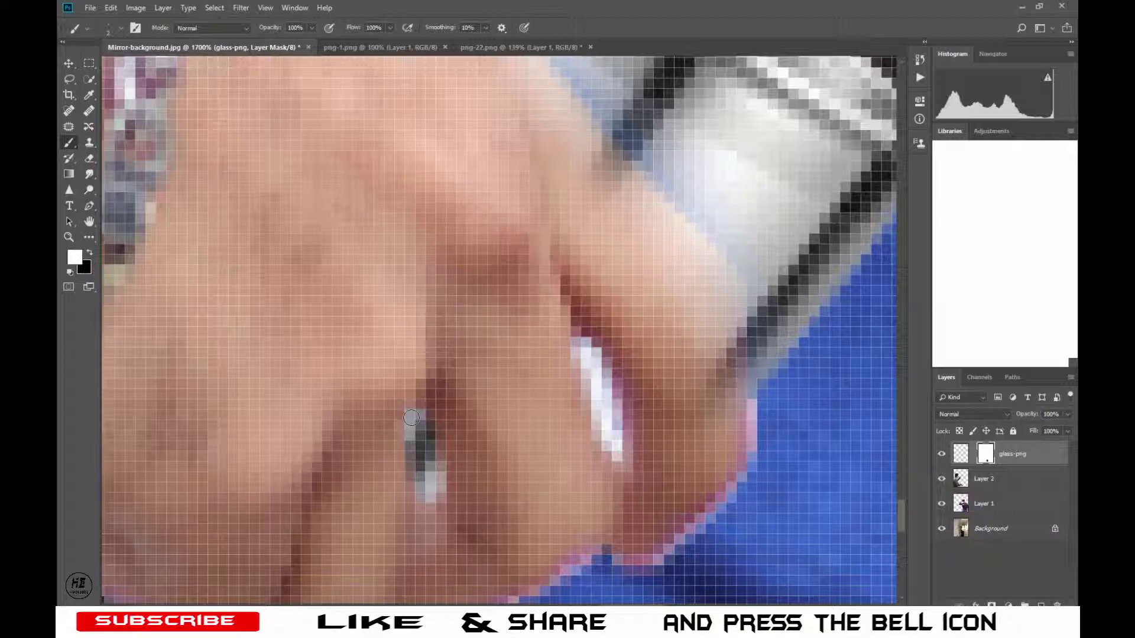
pyautogui.click(69, 237)
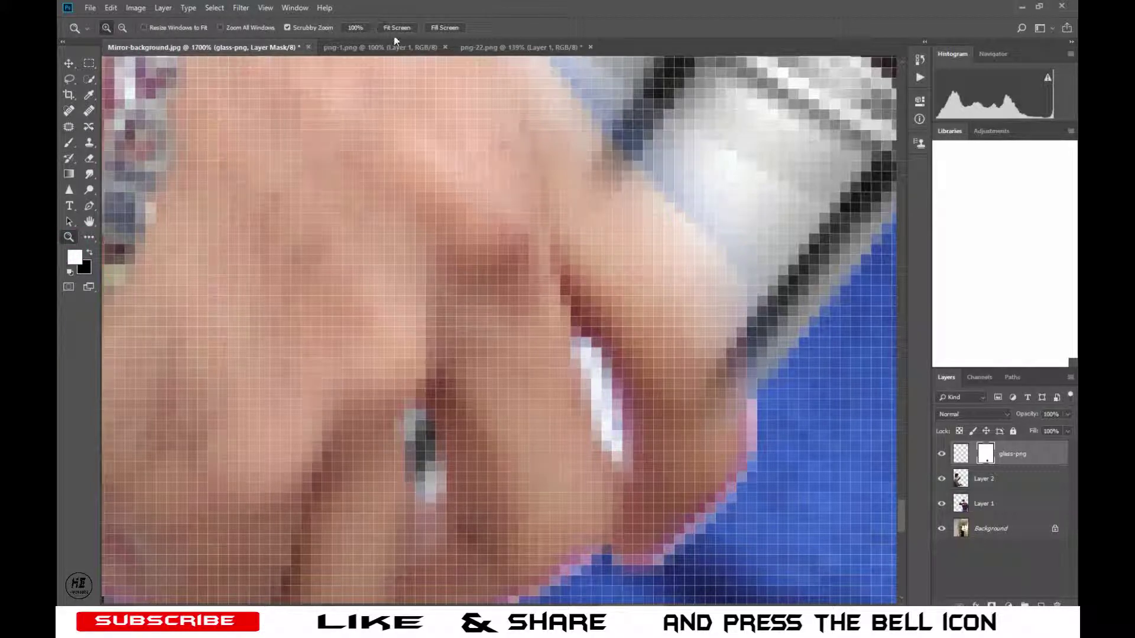
# Fit the composite to the window and drag water-png in from the image folder.
pyautogui.click(397, 27)
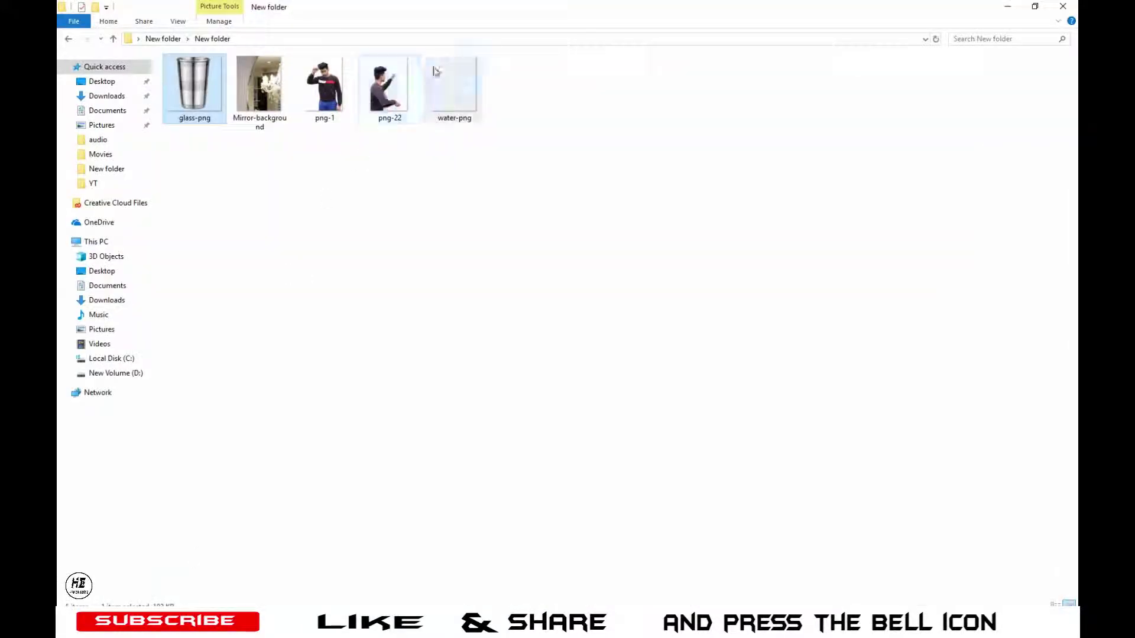
pyautogui.moveTo(452, 85); pyautogui.dragTo(263, 598)
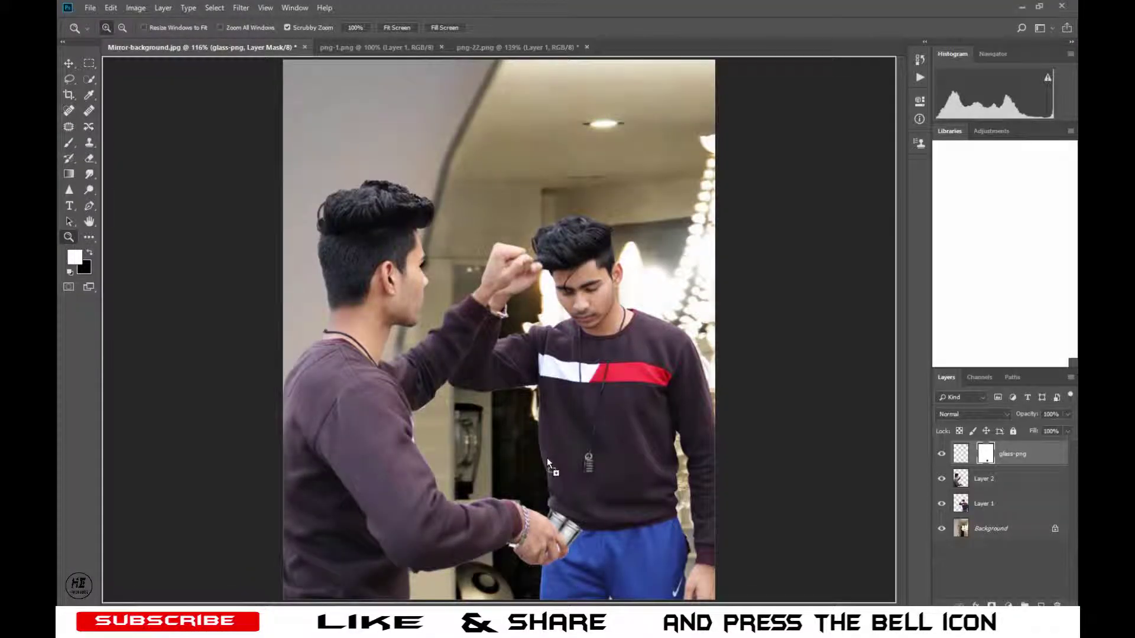
# Place the water-png splash at 45% over the reflection's torso and commit it.
pyautogui.moveTo(620, 449)
pyautogui.mouseDown()
pyautogui.moveTo(594, 354)
pyautogui.moveTo(605, 355)
pyautogui.mouseUp()
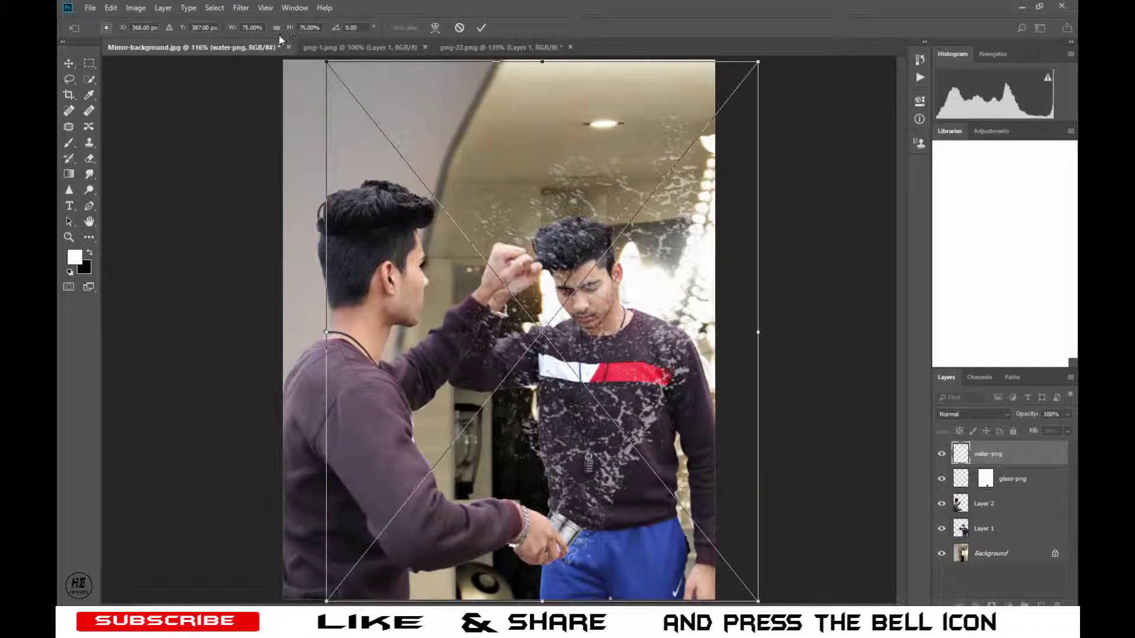
pyautogui.moveTo(291, 28); pyautogui.dragTo(273, 34)
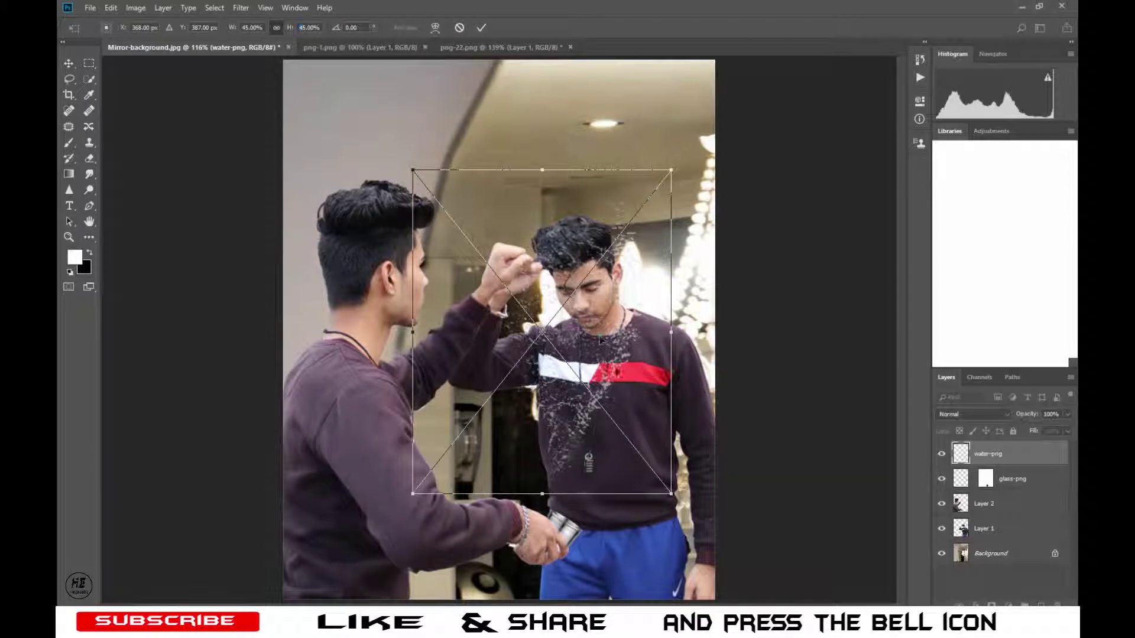
pyautogui.moveTo(600, 341); pyautogui.dragTo(614, 395)
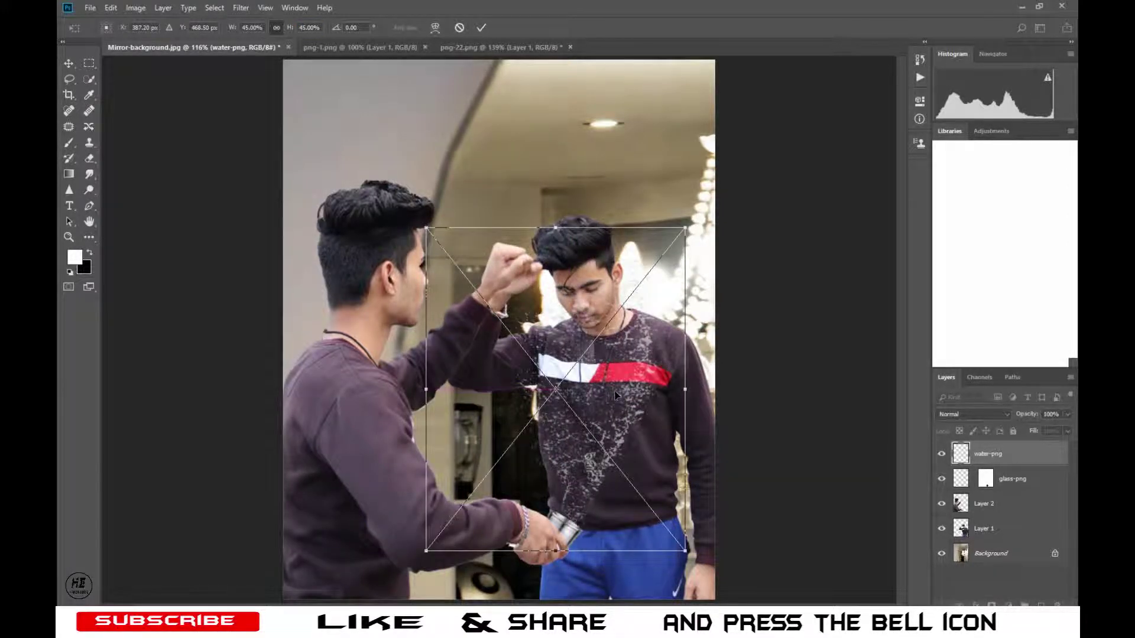
pyautogui.click(481, 27)
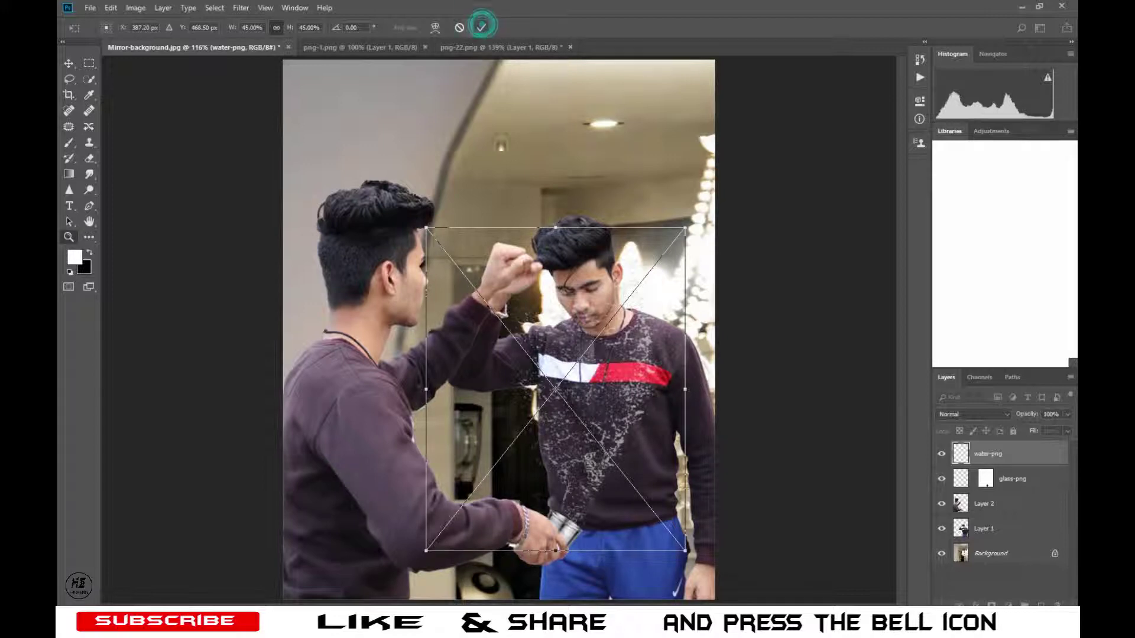
pyautogui.press('z')
pyautogui.click(552, 168)
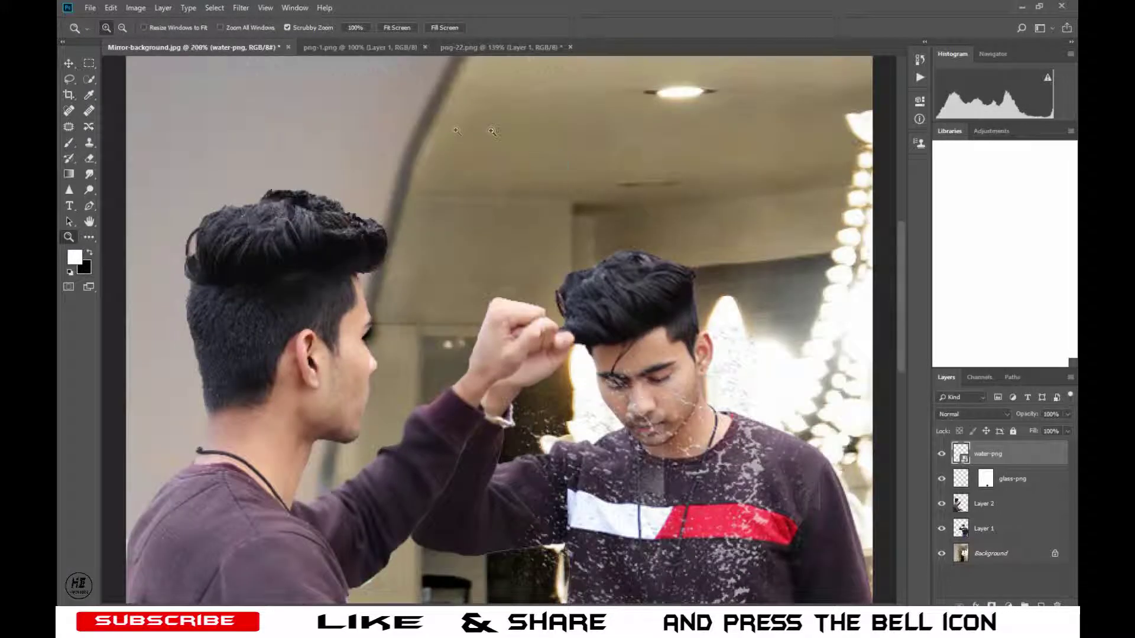
# Merge all visible layers into Background and duplicate it.
pyautogui.click(387, 27)
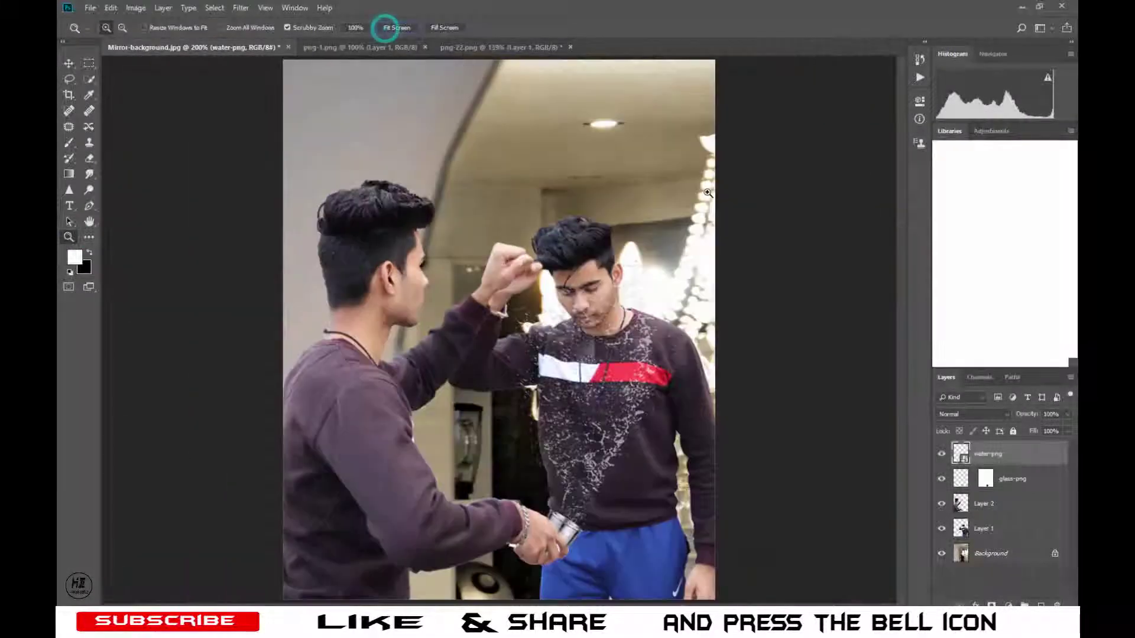
pyautogui.rightClick(1009, 460)
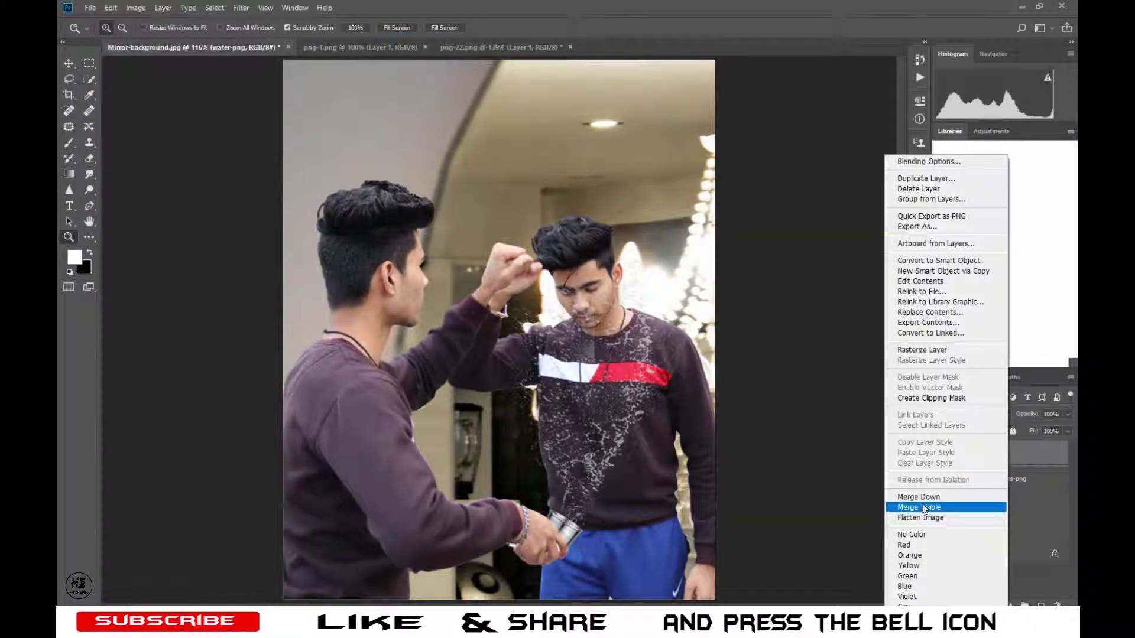
pyautogui.click(922, 519)
pyautogui.moveTo(1031, 447); pyautogui.dragTo(1024, 605)
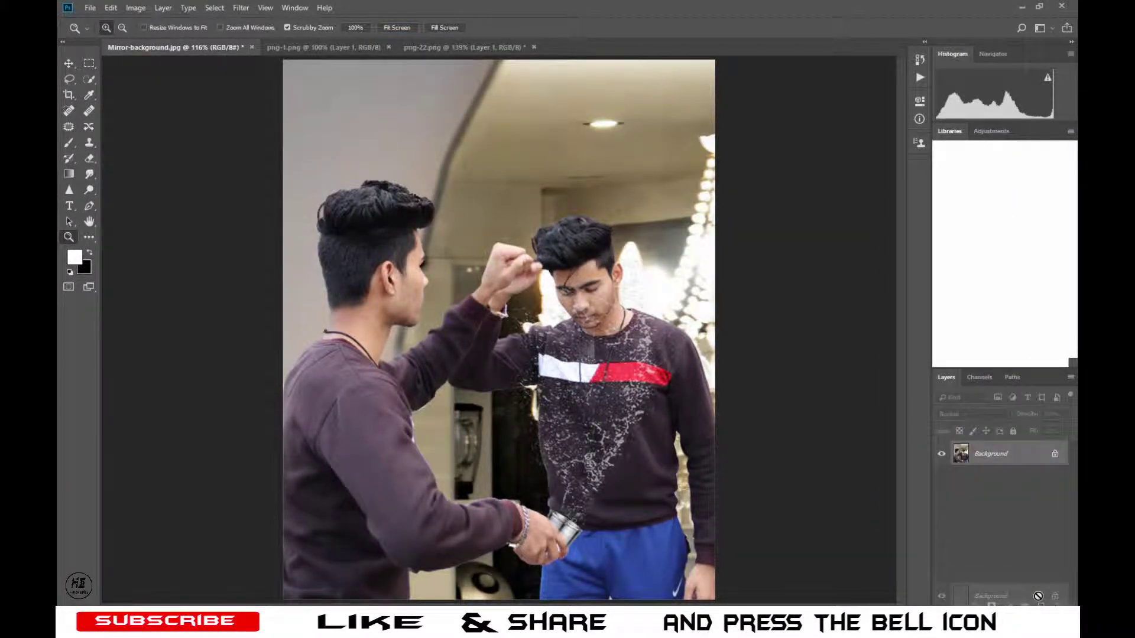
# In Camera Raw, set Temperature -13, Tint +11, Exposure +0.15, Shadows -30, Clarity +9.
pyautogui.click(240, 7)
pyautogui.click(267, 81)
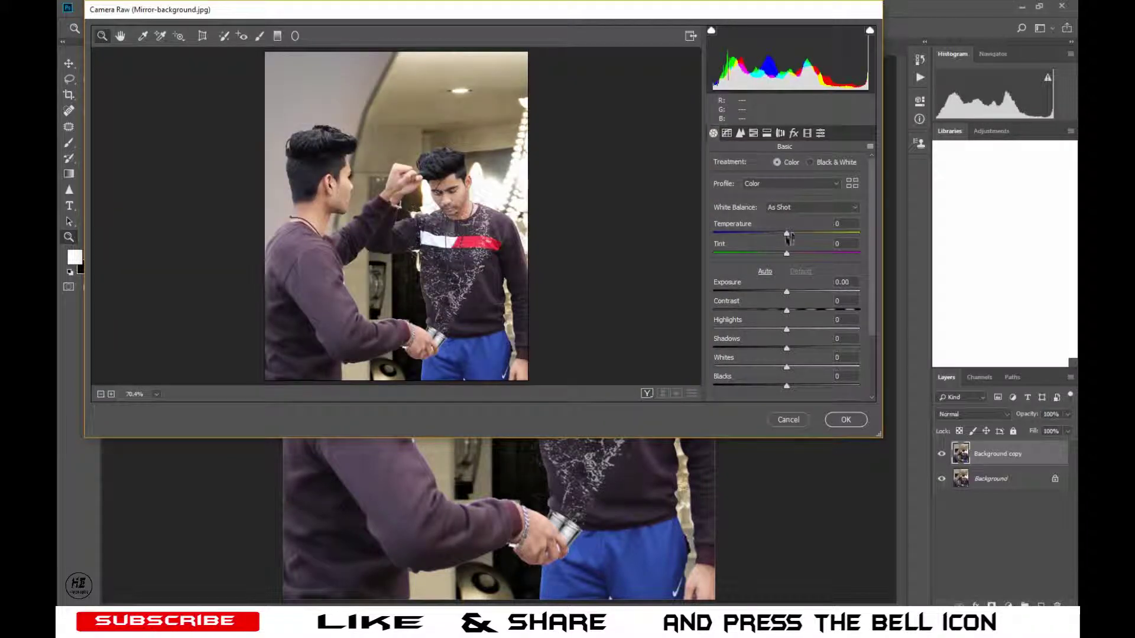
pyautogui.moveTo(779, 237); pyautogui.dragTo(776, 238)
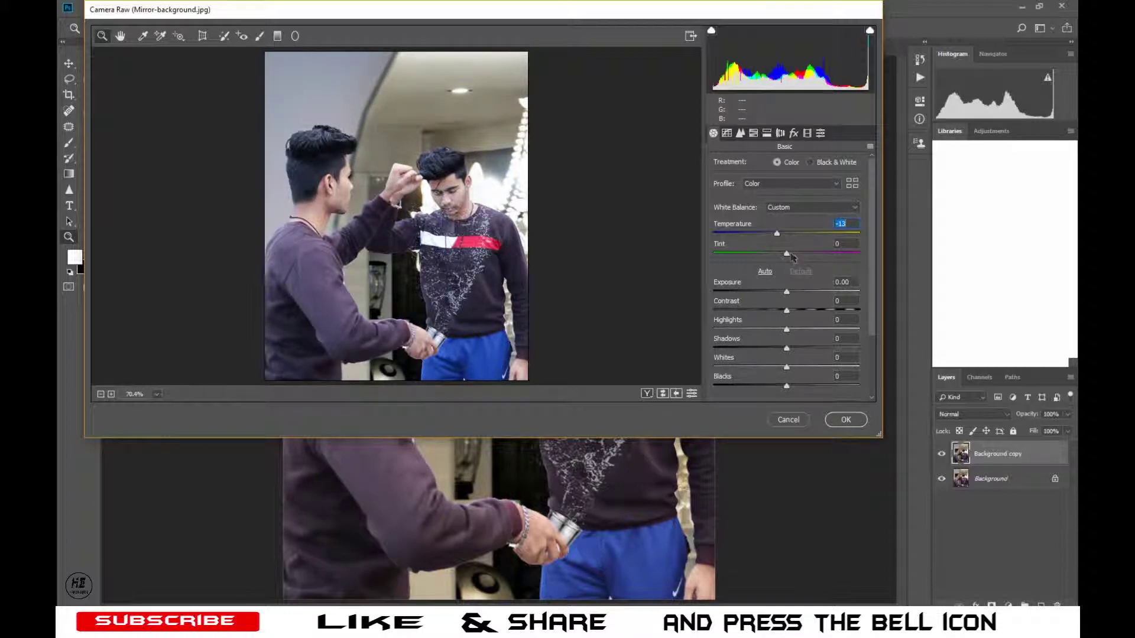
pyautogui.moveTo(791, 255); pyautogui.dragTo(794, 255)
pyautogui.moveTo(788, 293)
pyautogui.mouseDown()
pyautogui.moveTo(795, 332)
pyautogui.moveTo(772, 347)
pyautogui.mouseUp()
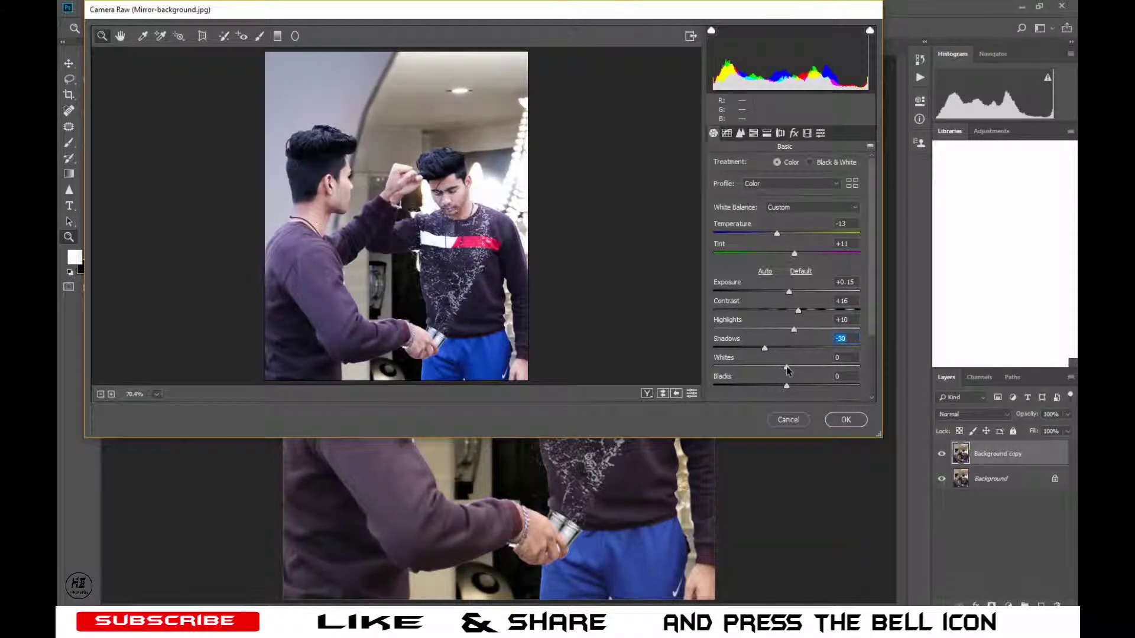
pyautogui.moveTo(786, 366)
pyautogui.mouseDown()
pyautogui.moveTo(796, 366)
pyautogui.moveTo(775, 385)
pyautogui.mouseUp()
pyautogui.scroll(-3, 786, 355)
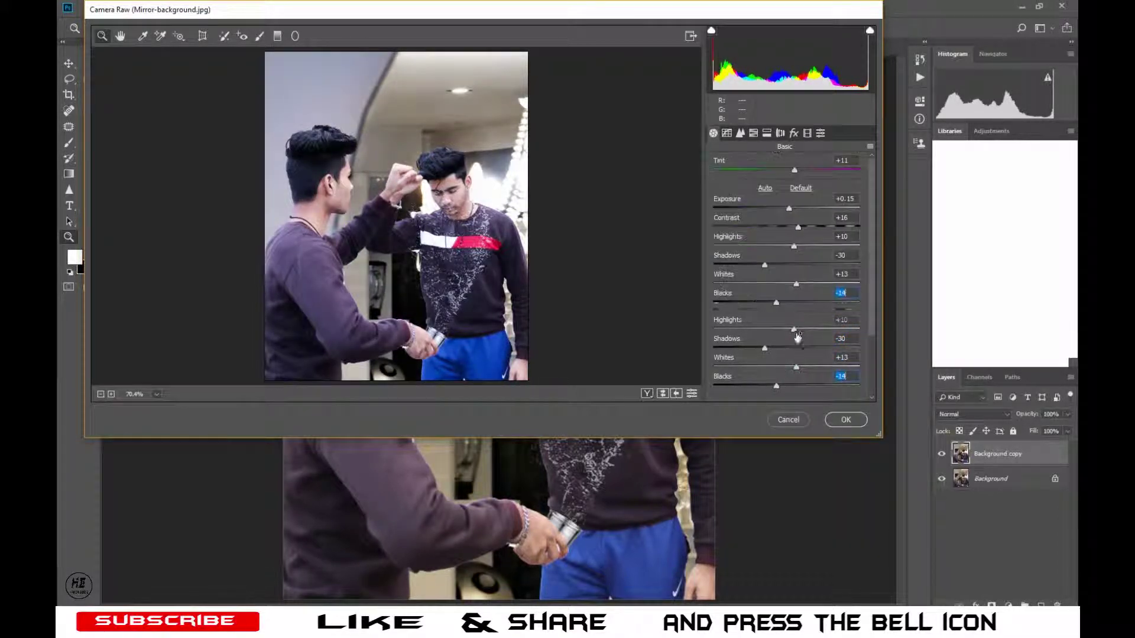
pyautogui.moveTo(787, 334); pyautogui.dragTo(785, 393)
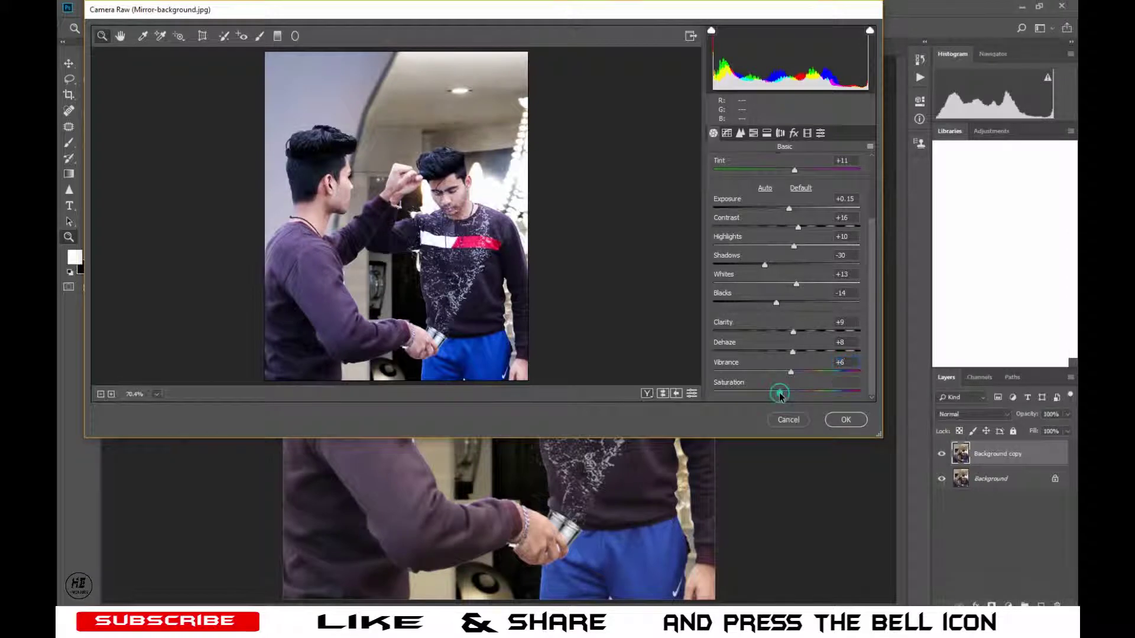
pyautogui.click(739, 135)
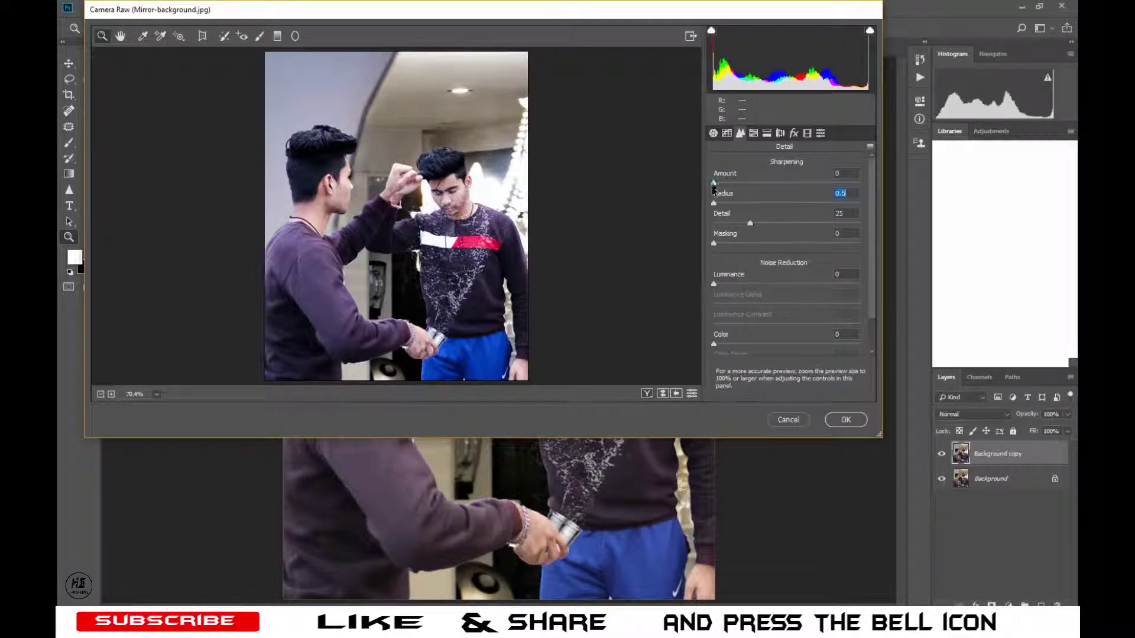
# Add sharpening and luminance noise reduction, and shift the Blues hue to -38.
pyautogui.moveTo(713, 183); pyautogui.dragTo(738, 183)
pyautogui.moveTo(712, 286); pyautogui.dragTo(737, 284)
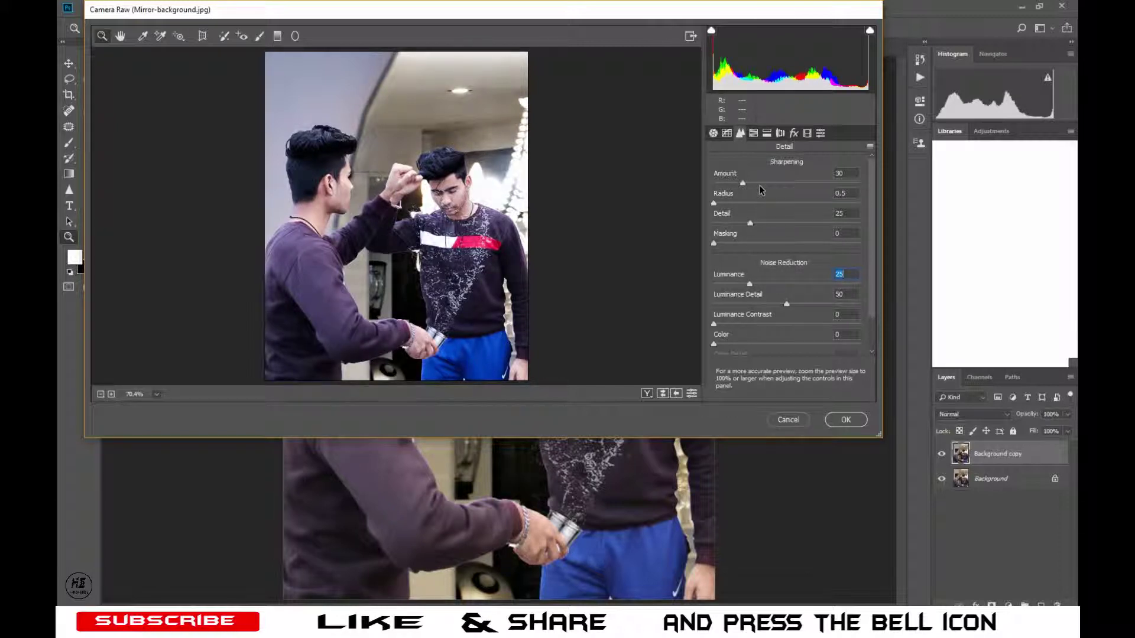
pyautogui.click(753, 134)
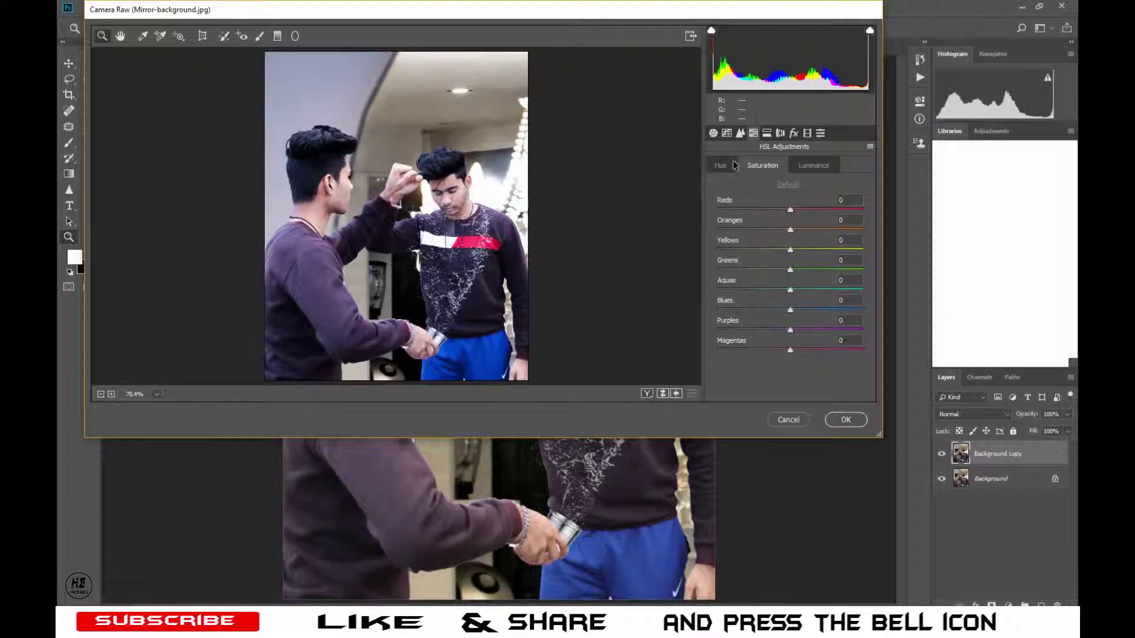
pyautogui.click(733, 164)
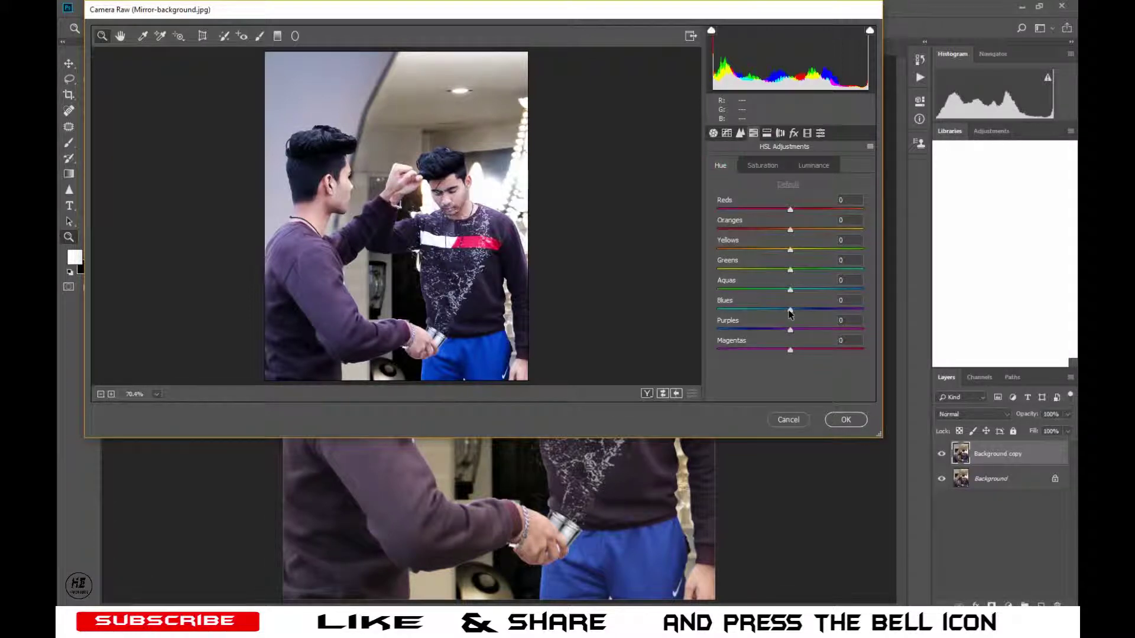
pyautogui.moveTo(790, 310)
pyautogui.mouseDown()
pyautogui.moveTo(766, 310)
pyautogui.moveTo(762, 333)
pyautogui.mouseUp()
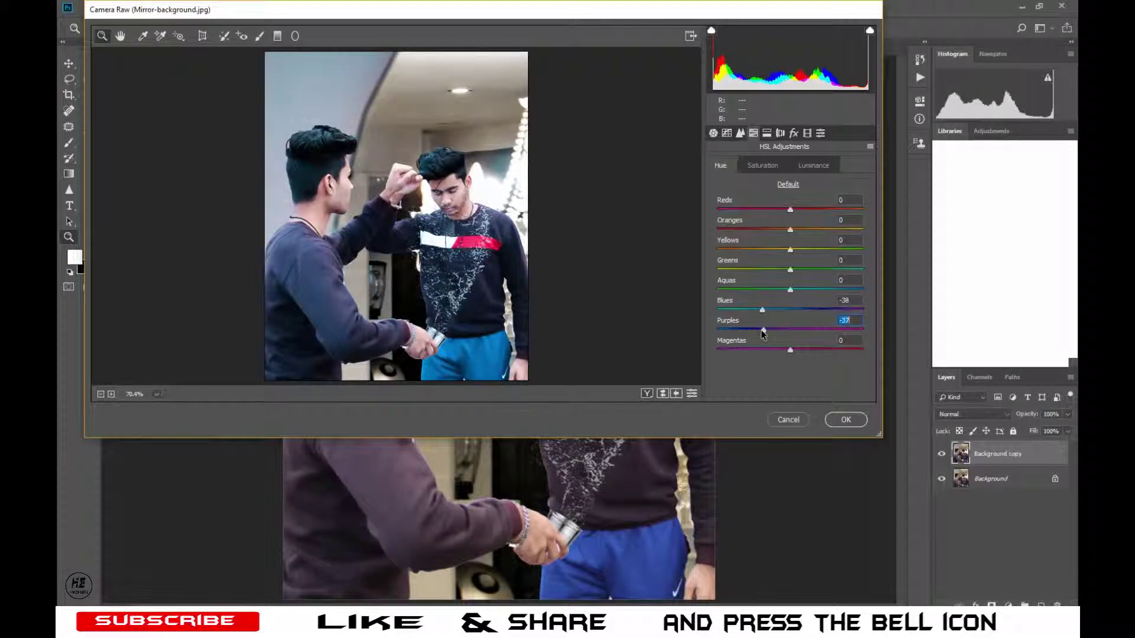
# Add a -40 post-crop vignette and apply the Camera Raw grade with OK.
pyautogui.click(799, 168)
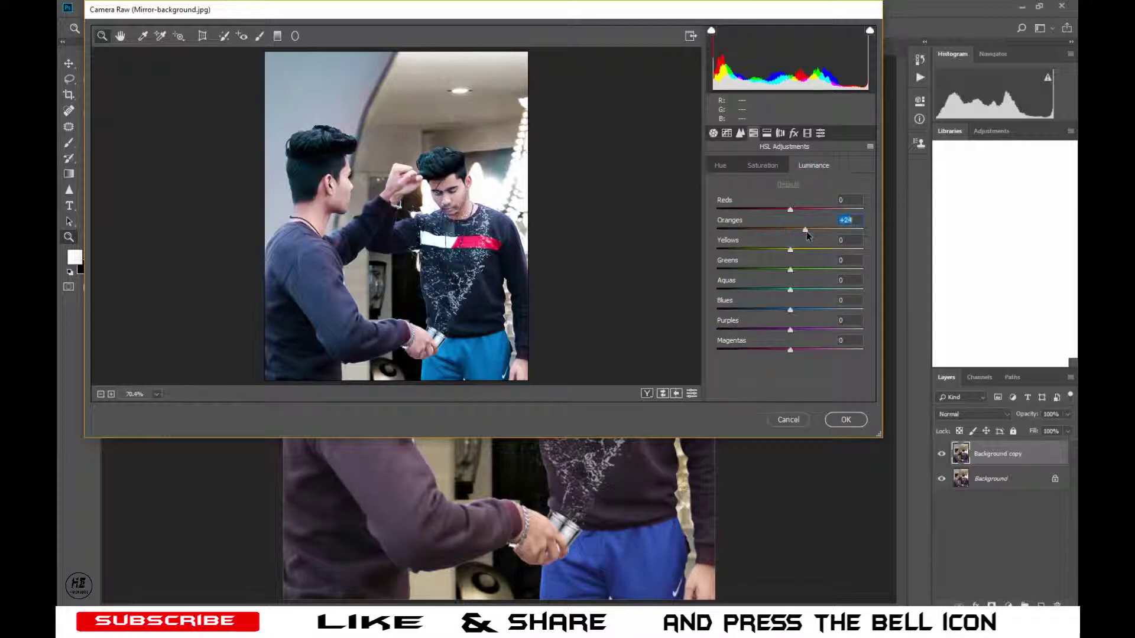
pyautogui.click(795, 133)
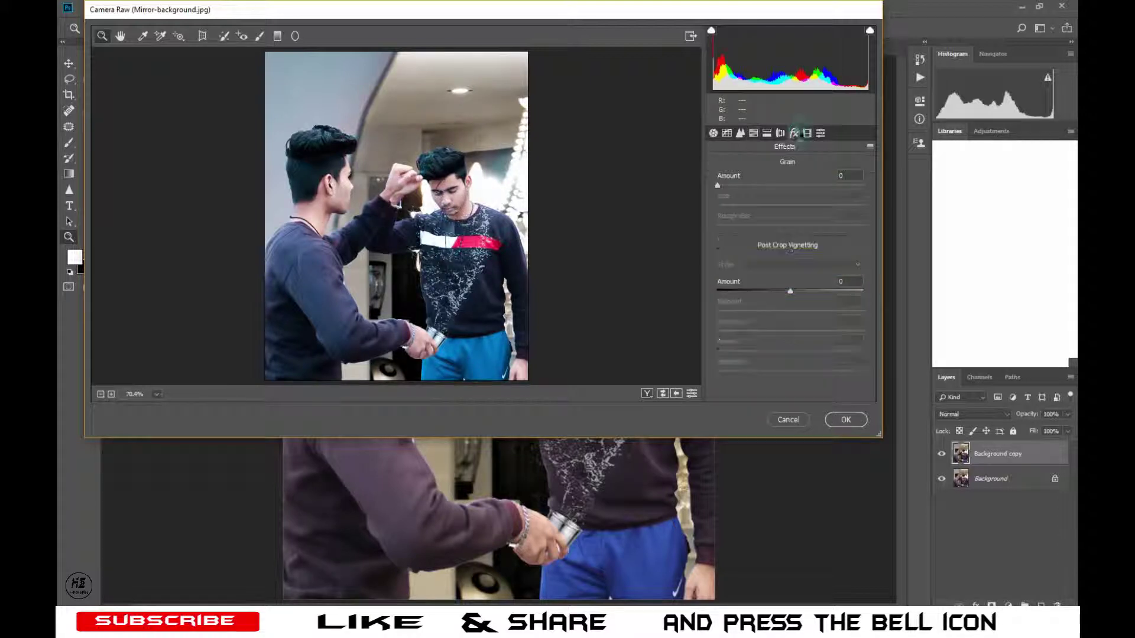
pyautogui.moveTo(789, 290); pyautogui.dragTo(751, 288)
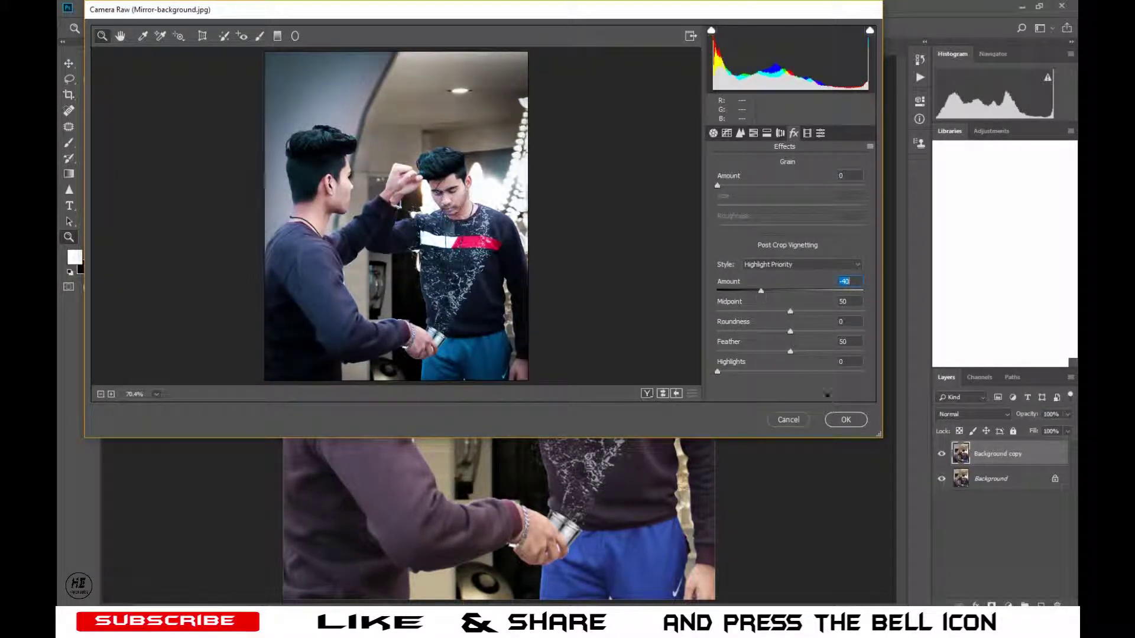
pyautogui.click(846, 420)
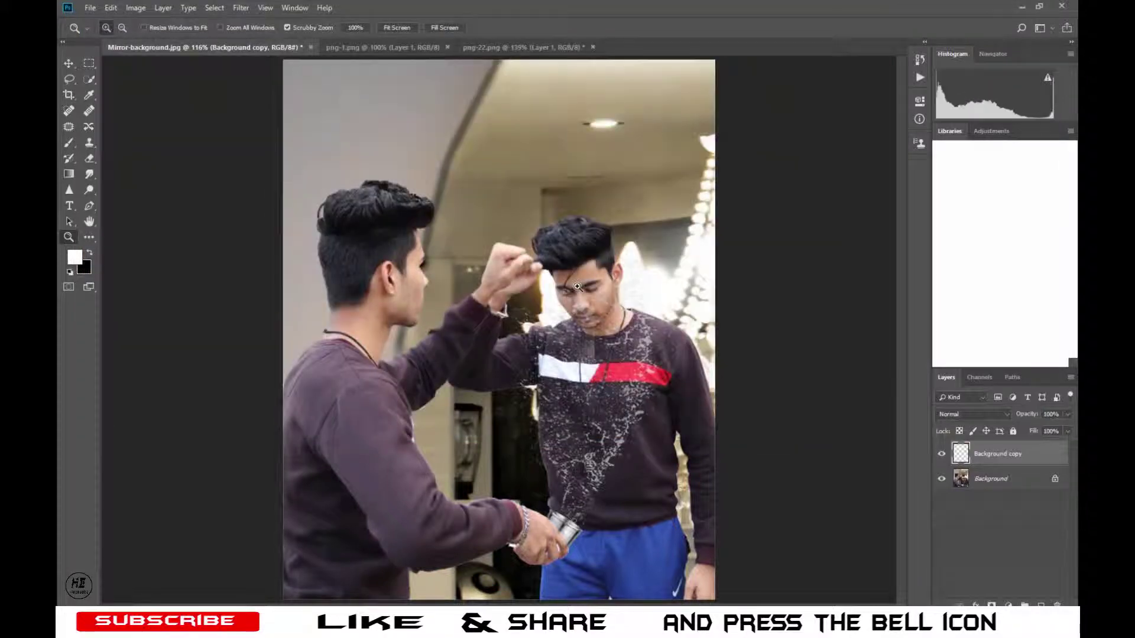
pyautogui.click(941, 456)
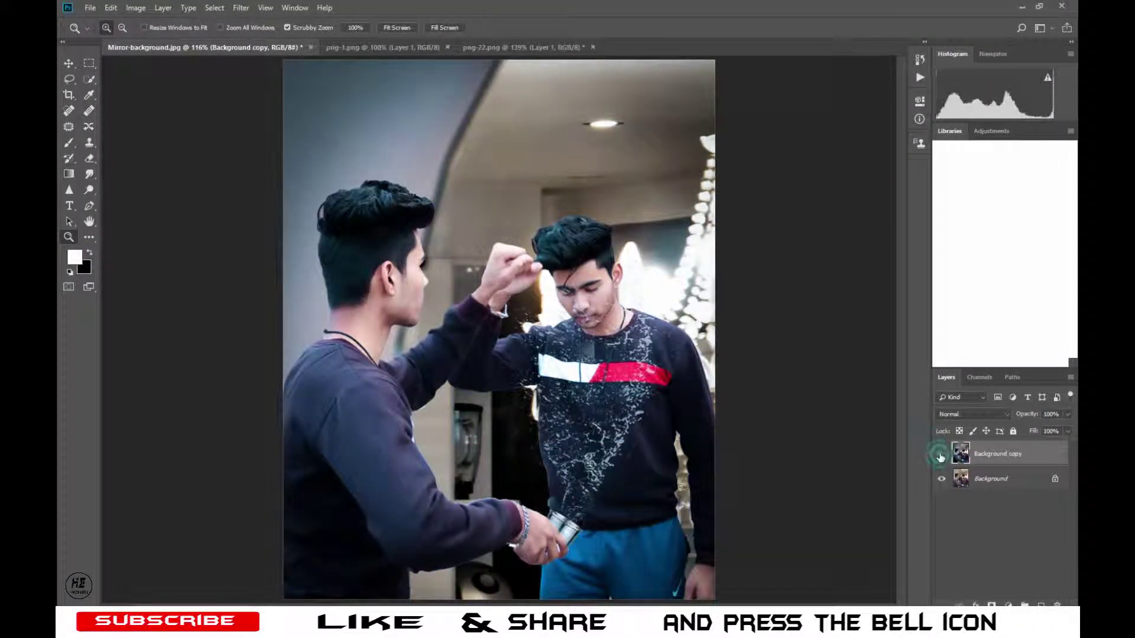
pyautogui.click(941, 455)
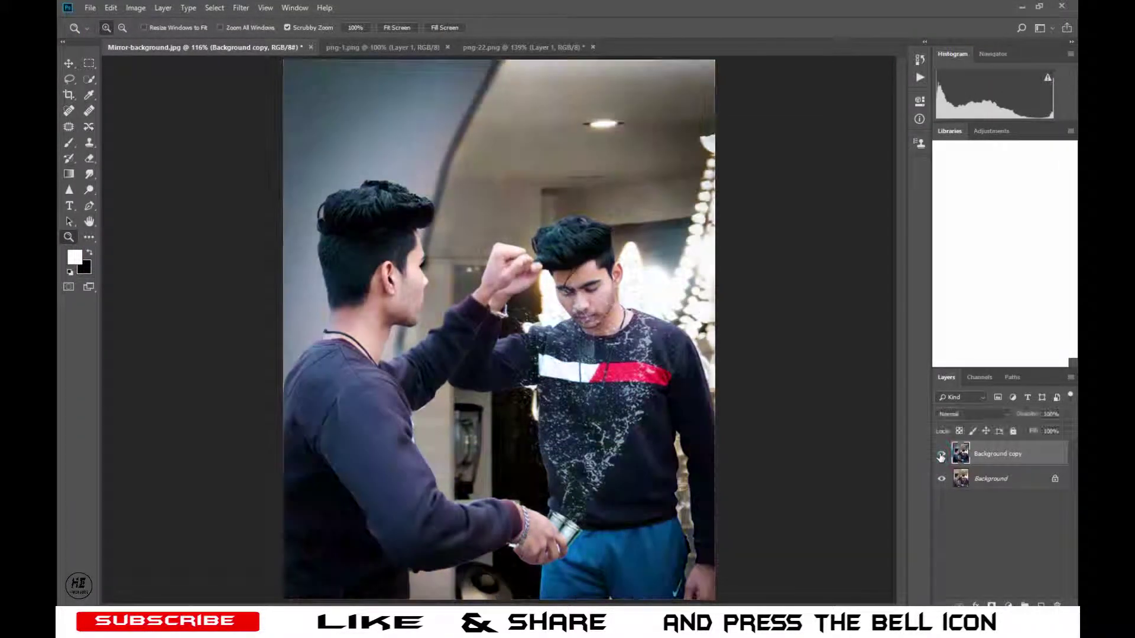